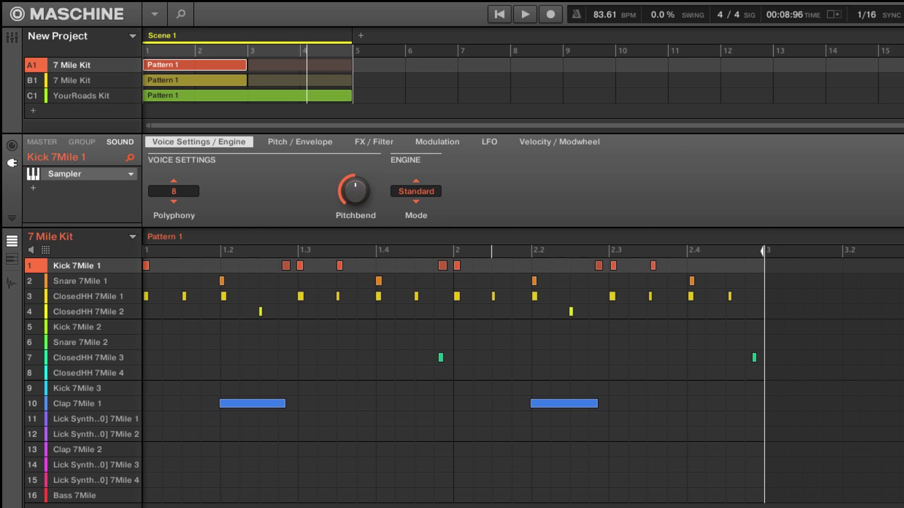
Select Bass 7Mile, Lick Synth 7Mile 4 and Lick Synth 7Mile 3 in turn, ending on Kick 7Mile 1, to view each sound's plug-in.
{"action": "left_click", "coordinate": [81, 495]}
{"action": "left_click", "coordinate": [81, 481]}
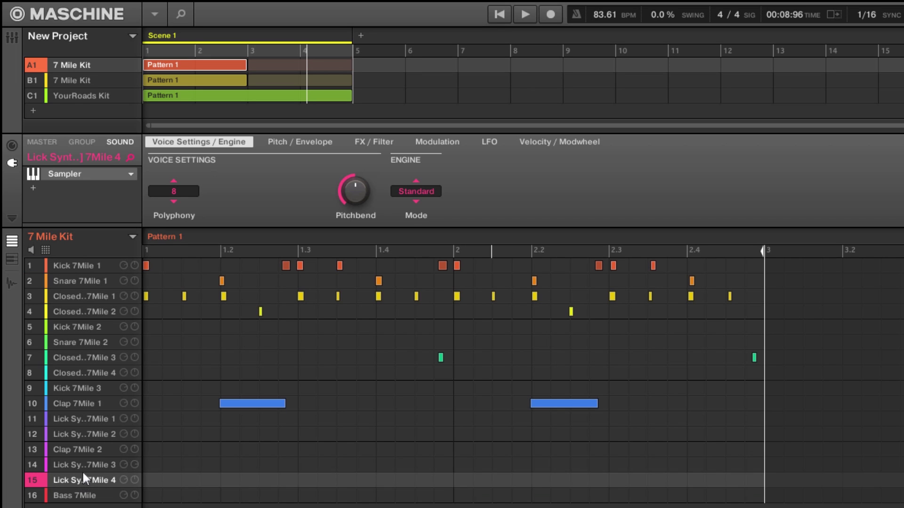
{"action": "left_click", "coordinate": [83, 465]}
{"action": "left_click", "coordinate": [89, 266]}
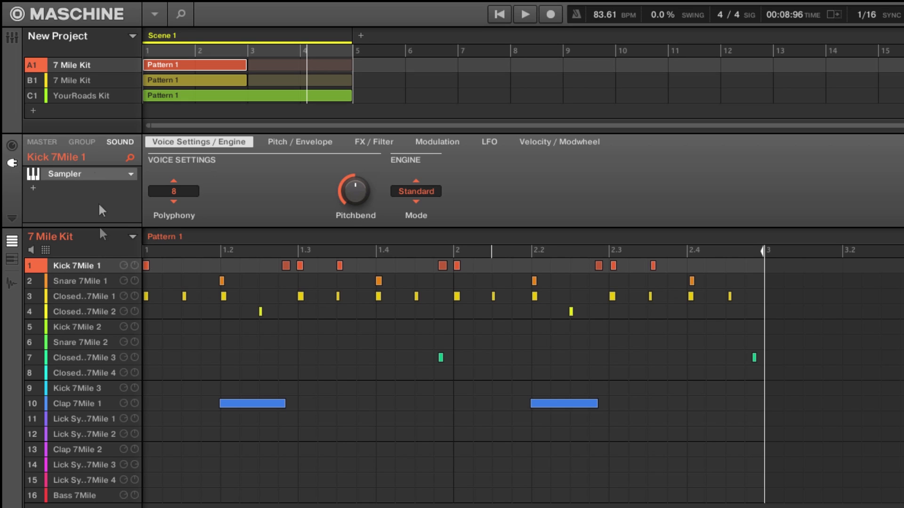
Compare the 7 Mile Kit's group-level plug-in slots with the sound-level ones of Kick 7Mile 1, ending at sound level.
{"action": "left_click", "coordinate": [83, 143]}
{"action": "left_click", "coordinate": [117, 142]}
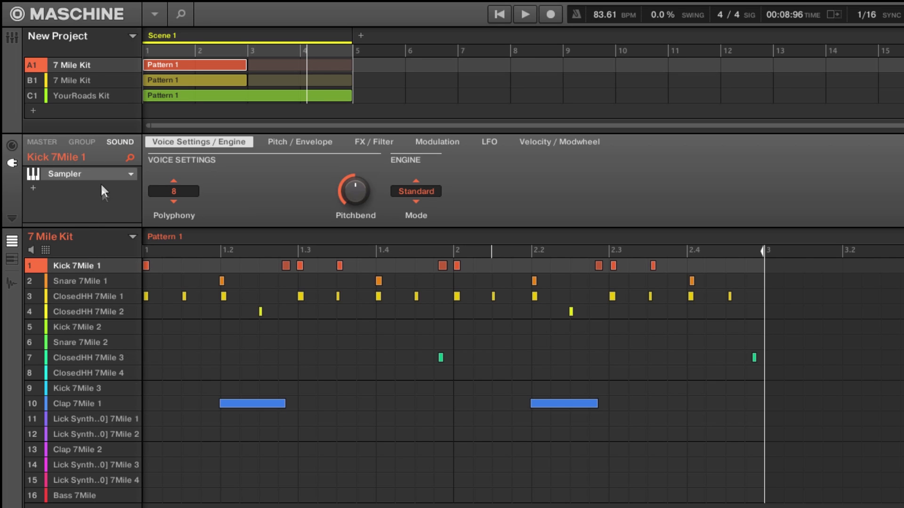
{"action": "left_click", "coordinate": [85, 143]}
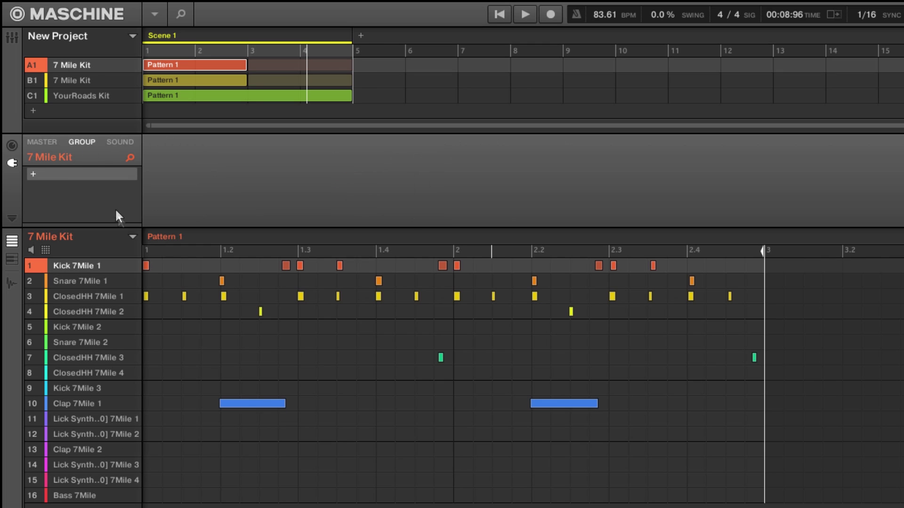
{"action": "left_click", "coordinate": [118, 143]}
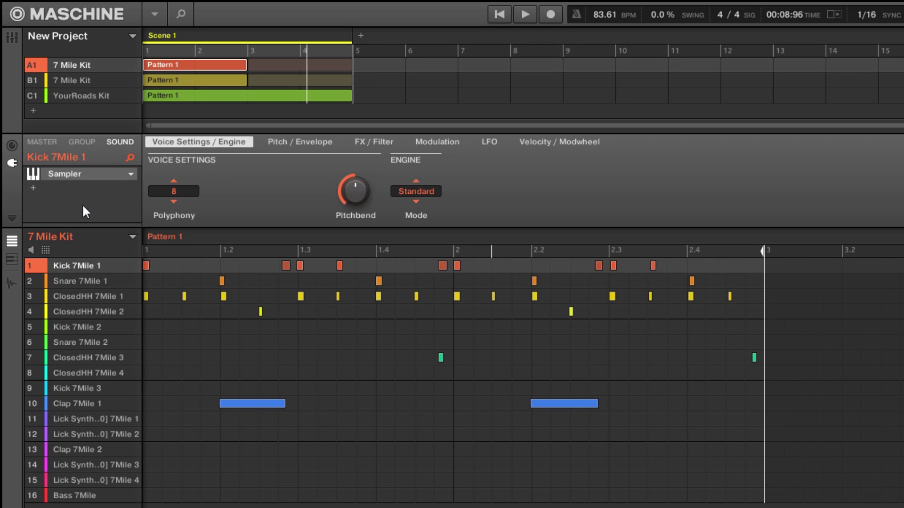
Switch from the arrangement to the mixer and show only the group-level channels.
{"action": "left_click", "coordinate": [13, 37]}
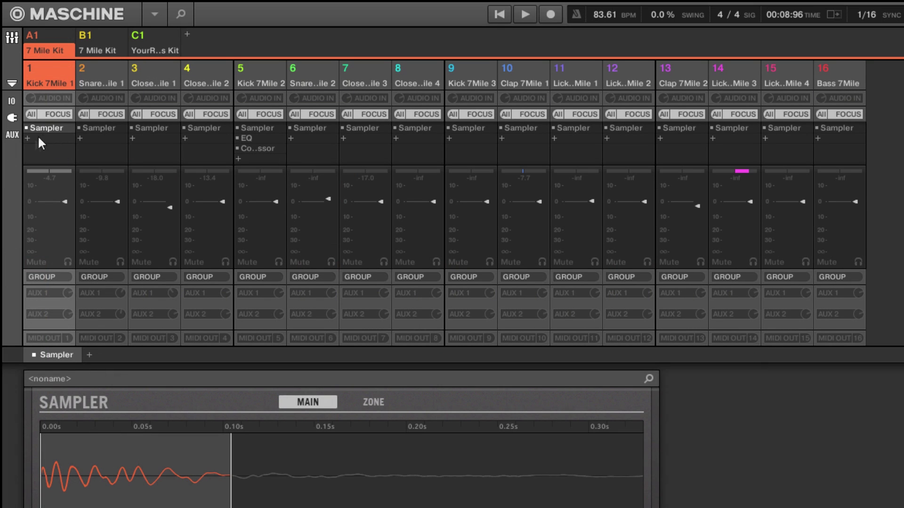
{"action": "left_click", "coordinate": [12, 38]}
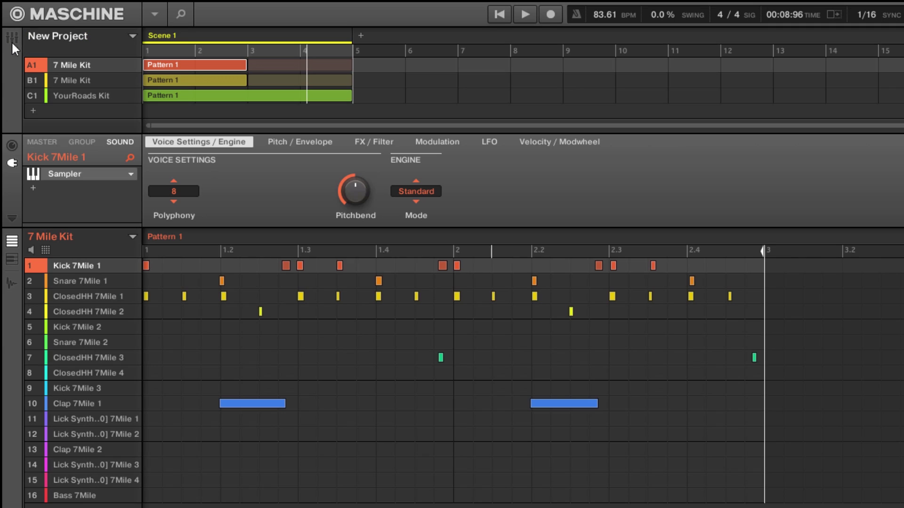
{"action": "left_click", "coordinate": [13, 36]}
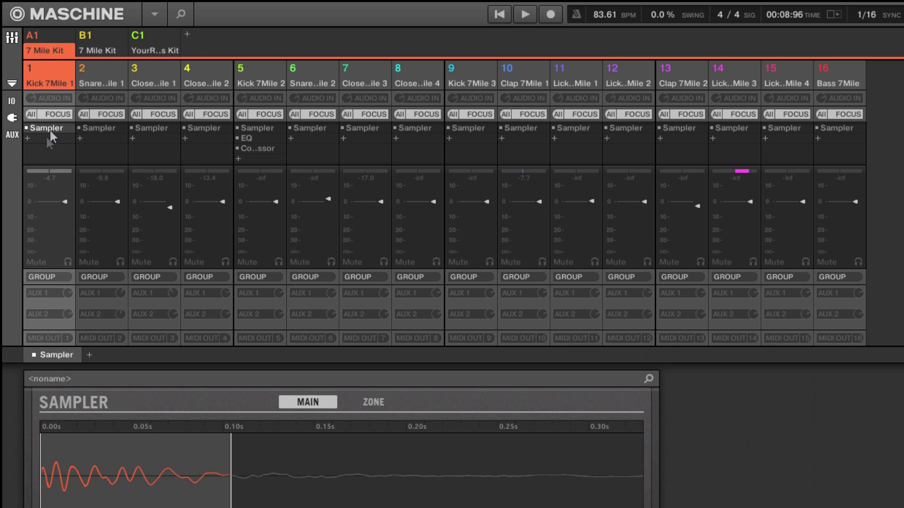
{"action": "left_click", "coordinate": [30, 34]}
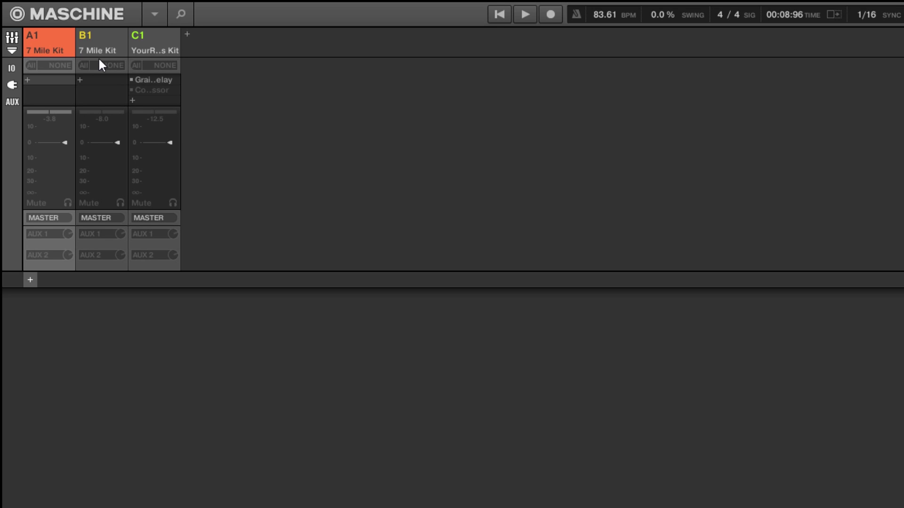
Play the project while muting and unmuting groups A1, B1 and C1 one after another.
{"action": "key", "text": "space"}
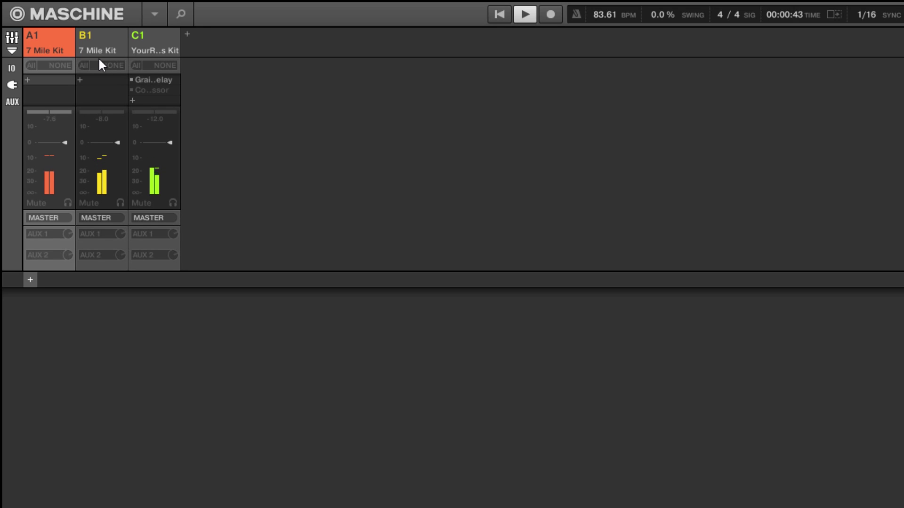
{"action": "left_click", "coordinate": [36, 207]}
{"action": "left_click", "coordinate": [36, 204]}
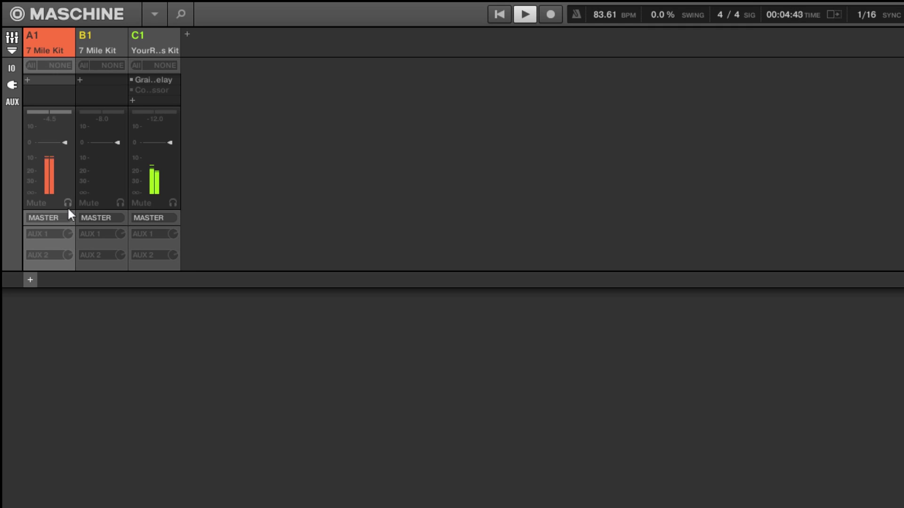
{"action": "left_click", "coordinate": [91, 204]}
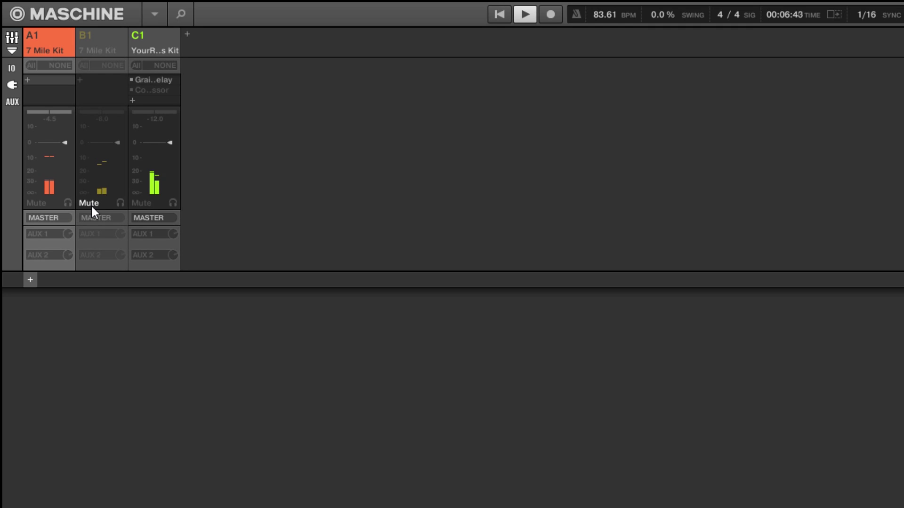
{"action": "left_click", "coordinate": [92, 204]}
{"action": "left_click", "coordinate": [141, 203]}
{"action": "left_click", "coordinate": [141, 204]}
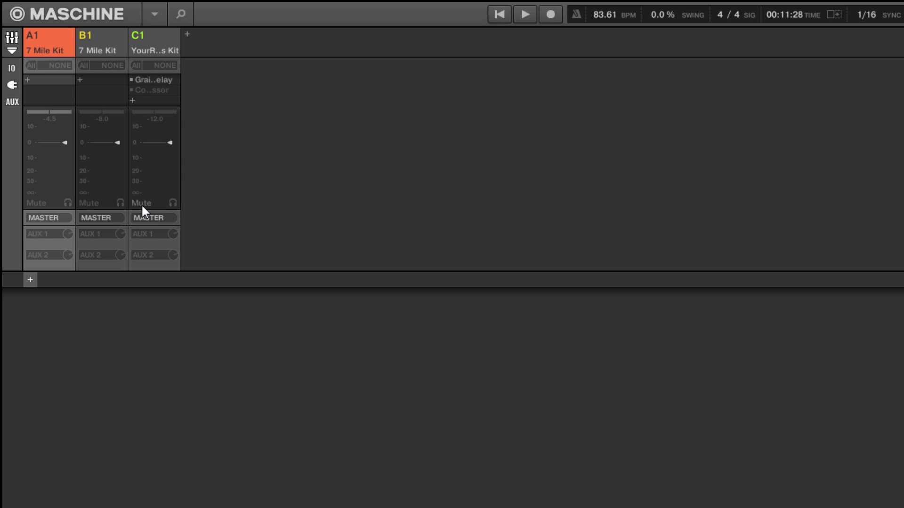
Show group A1's sound channels and play the project, muting and unmuting Kick 7Mile 1, Snare 7Mile 1 and ClosedHH 7Mile 1 in turn; stop playback.
{"action": "left_click", "coordinate": [32, 36]}
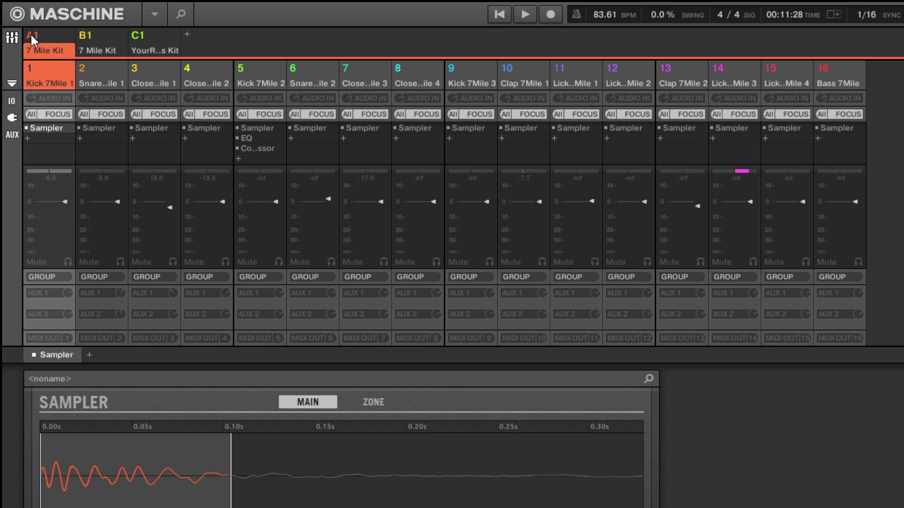
{"action": "key", "text": "space"}
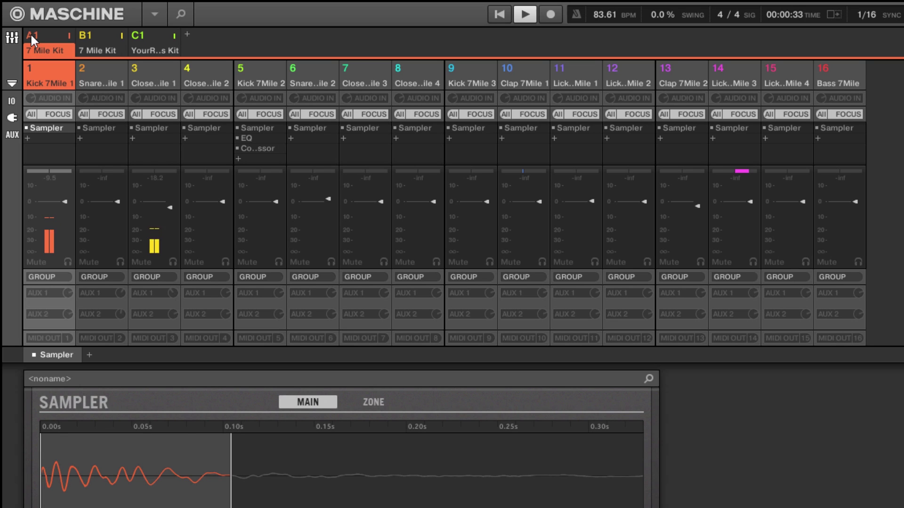
{"action": "left_click", "coordinate": [34, 263]}
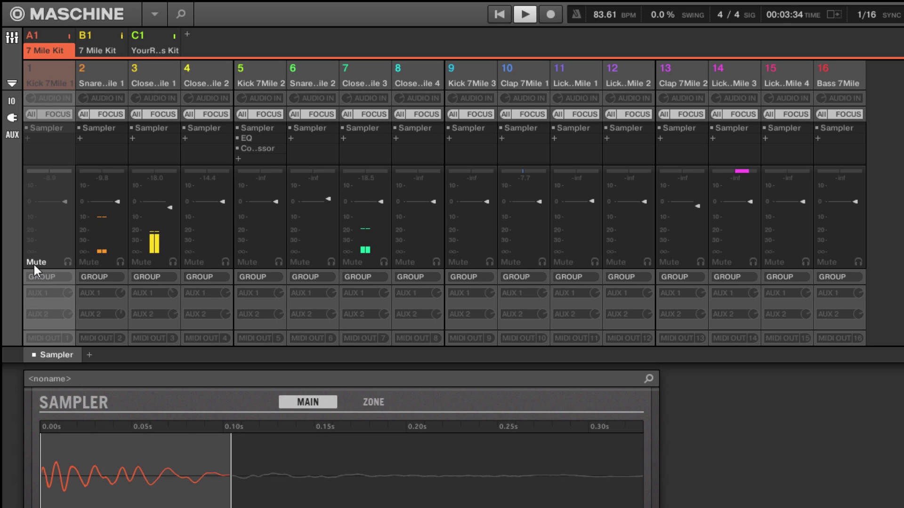
{"action": "left_click", "coordinate": [34, 262]}
{"action": "left_click", "coordinate": [89, 262]}
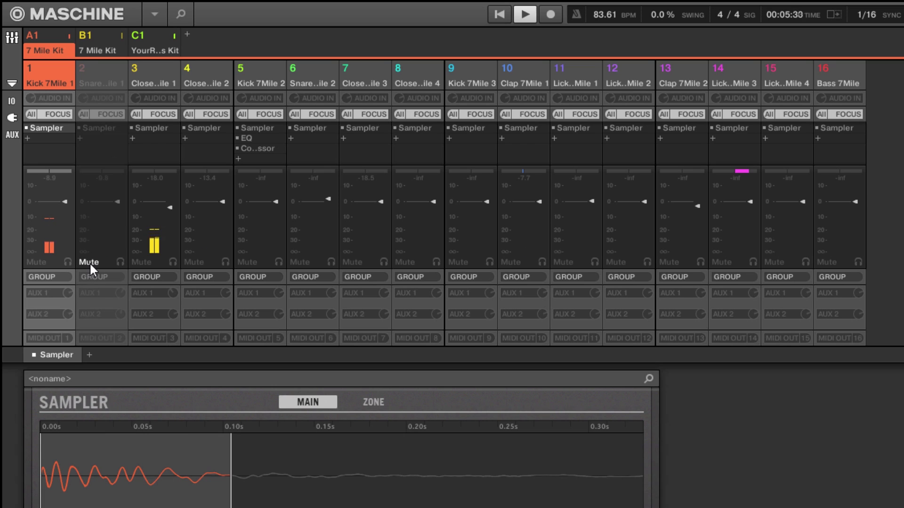
{"action": "left_click", "coordinate": [89, 262]}
{"action": "left_click", "coordinate": [139, 262]}
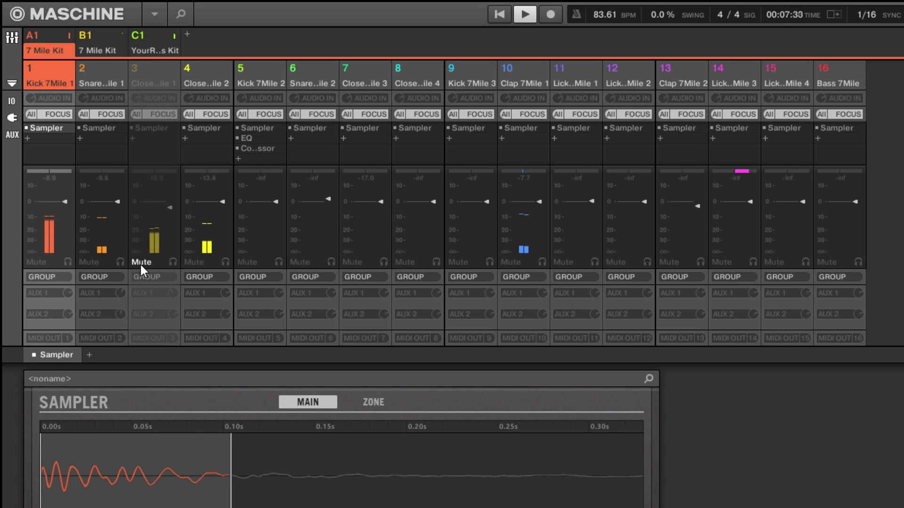
{"action": "left_click", "coordinate": [140, 262]}
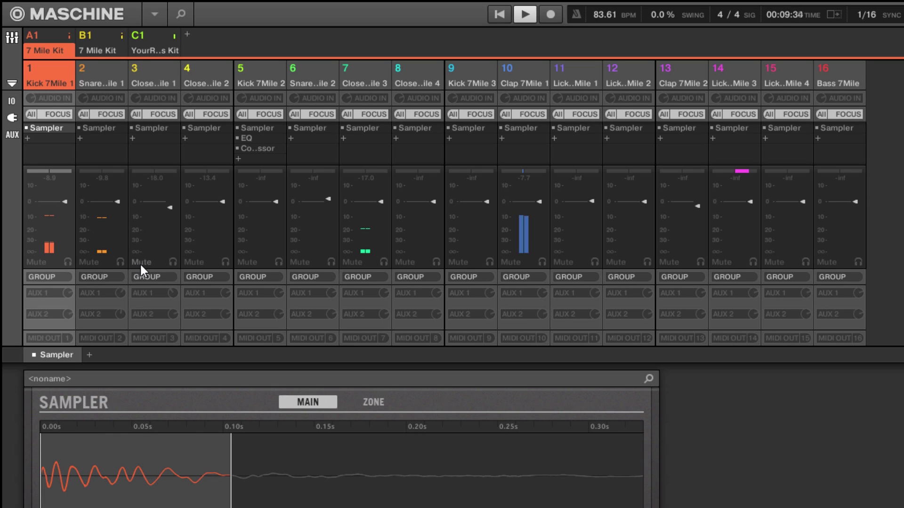
{"action": "key", "text": "space"}
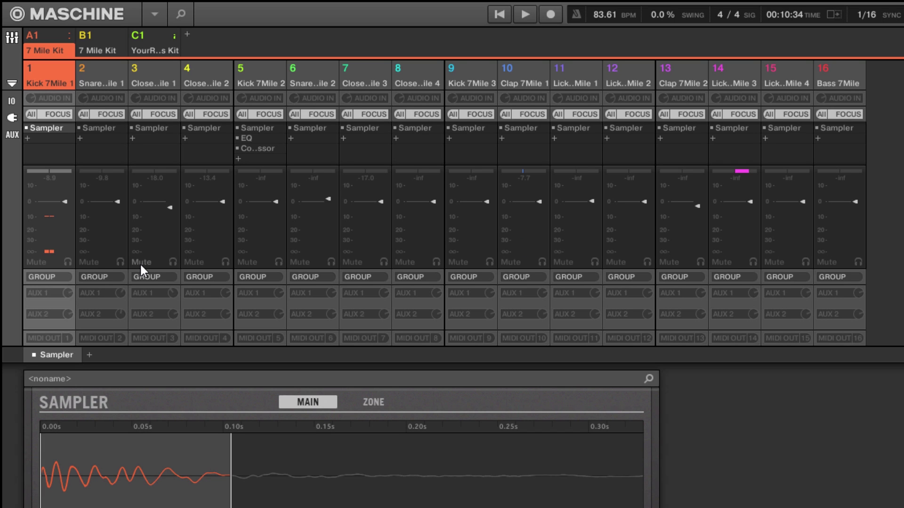
Hide the IO, plug-in and AUX sections of the mixer channels.
{"action": "left_click", "coordinate": [12, 100]}
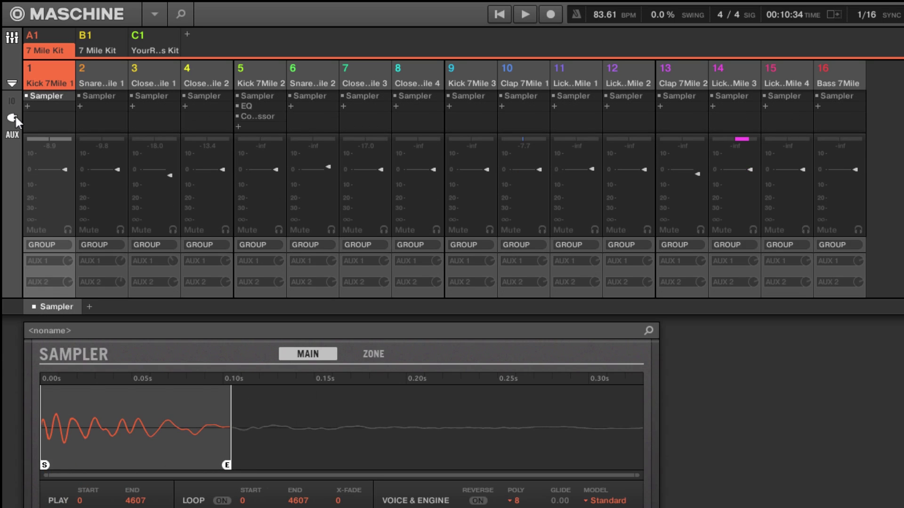
{"action": "left_click", "coordinate": [13, 117]}
{"action": "left_click", "coordinate": [12, 134]}
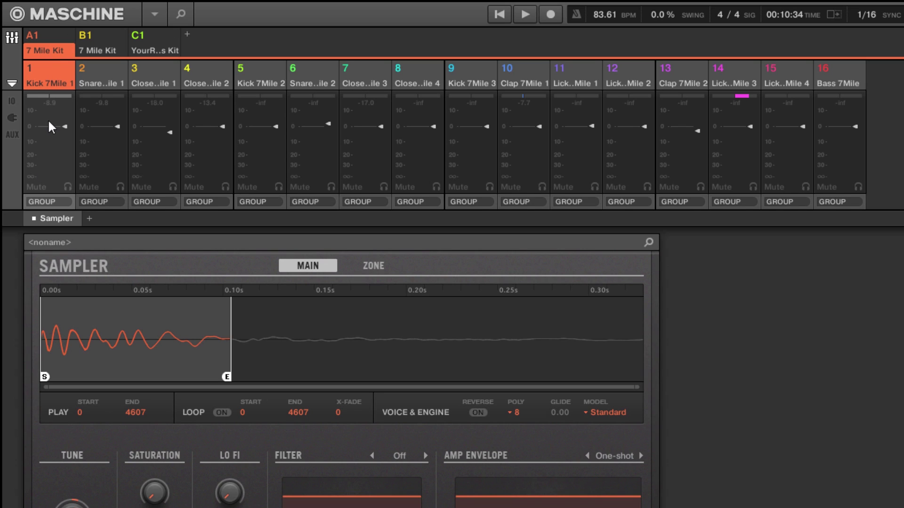
Toggle mute and solo on and off for the Kick 7Mile 1 channel.
{"action": "left_click", "coordinate": [36, 187]}
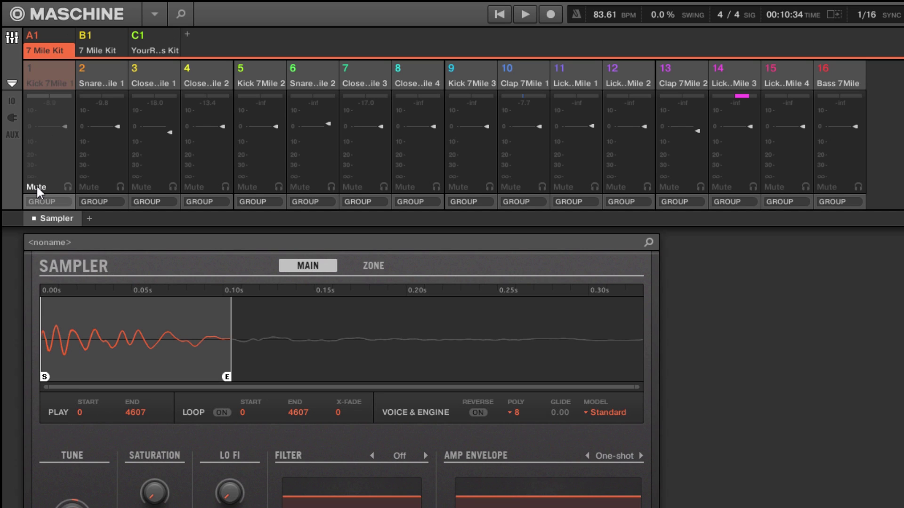
{"action": "left_click", "coordinate": [37, 187]}
{"action": "right_click", "coordinate": [37, 187]}
{"action": "right_click", "coordinate": [38, 187]}
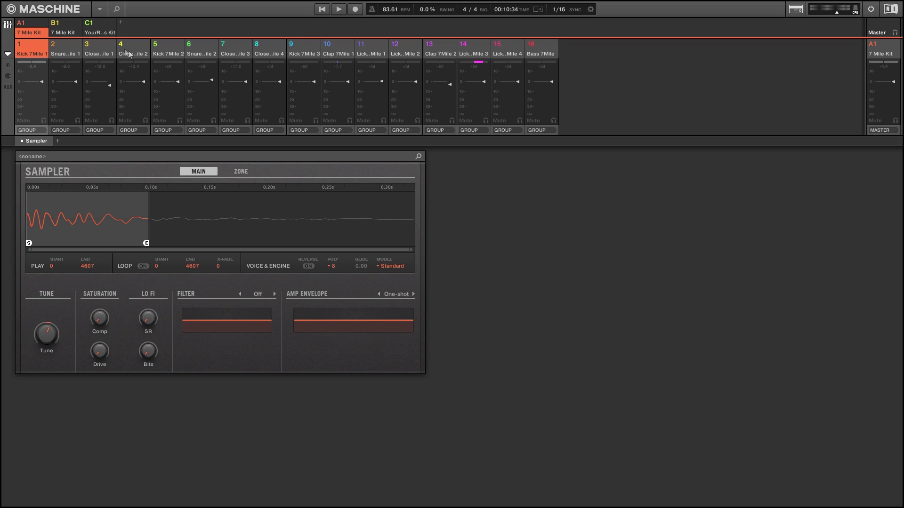
Return to the group-level mixer, switch the Master channel to its cue view, and check the available output routings.
{"action": "left_click", "coordinate": [20, 25]}
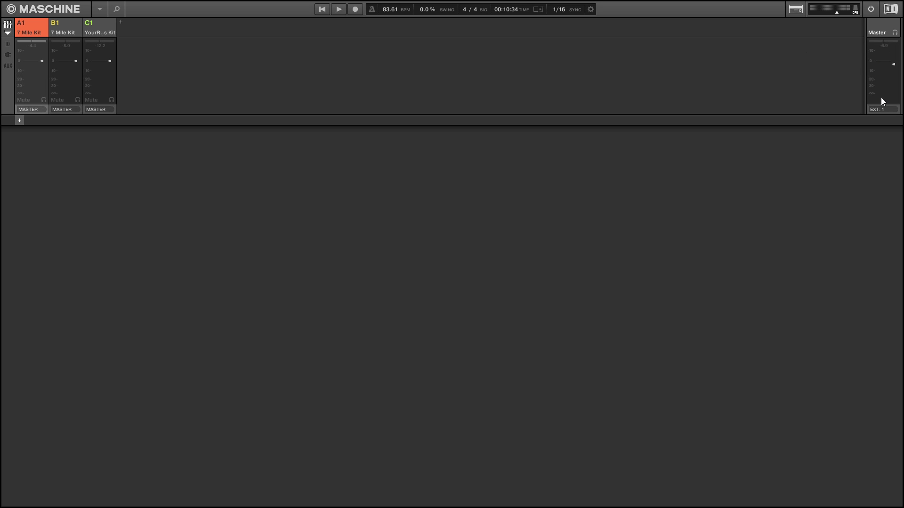
{"action": "left_click", "coordinate": [894, 32]}
{"action": "left_click", "coordinate": [886, 109]}
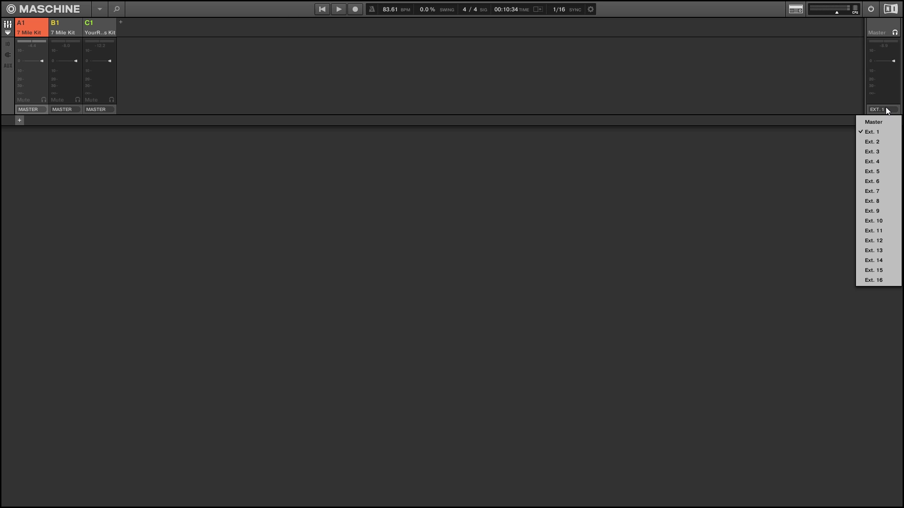
{"action": "left_click", "coordinate": [886, 110]}
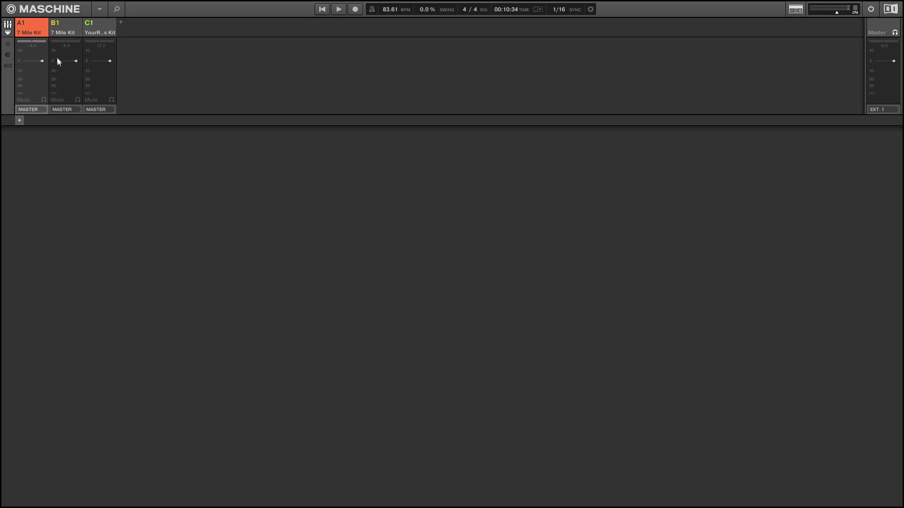
Open group A1's sound channels and show their IO and plug-in sections in the mixer.
{"action": "double_click", "coordinate": [21, 23]}
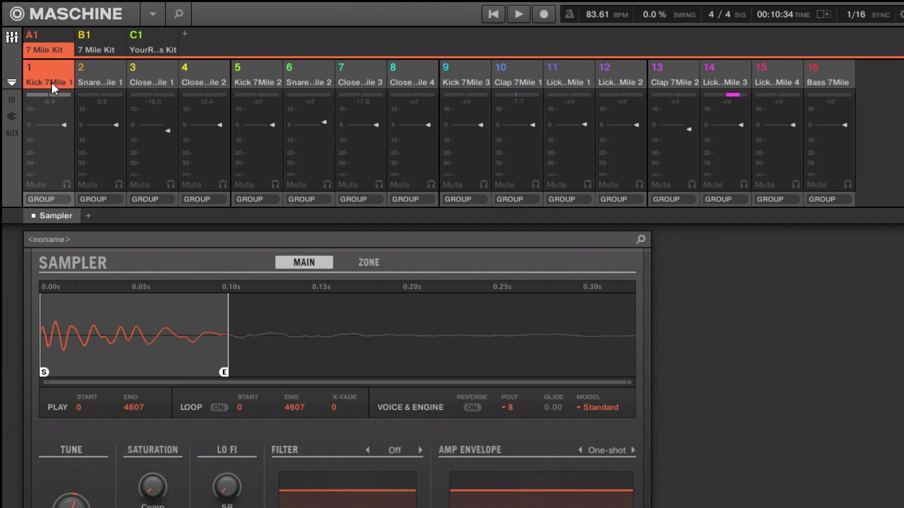
{"action": "left_click", "coordinate": [12, 99]}
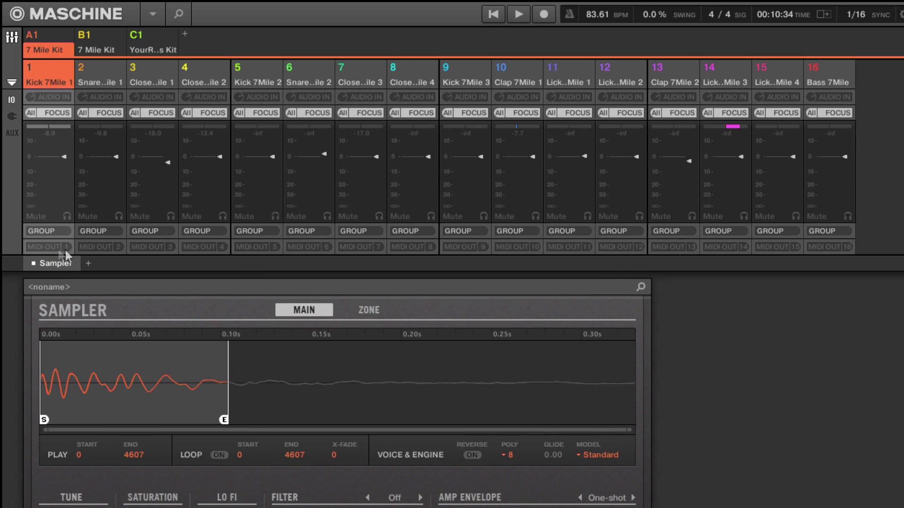
{"action": "left_click", "coordinate": [12, 116]}
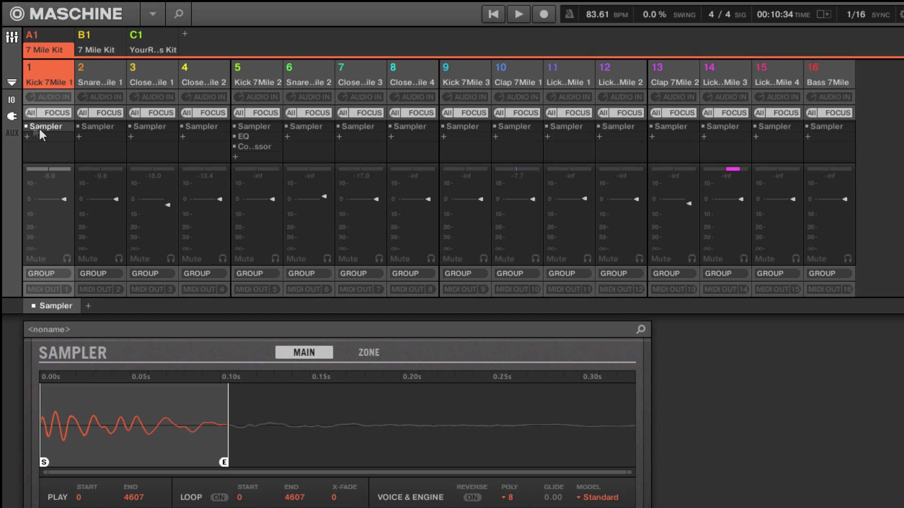
Bypass and re-enable the Sampler on Kick 7Mile 1, and look at the plug-in choices for its next empty slot.
{"action": "left_click", "coordinate": [26, 127]}
{"action": "left_click", "coordinate": [26, 127]}
{"action": "left_click", "coordinate": [28, 136]}
{"action": "left_click", "coordinate": [16, 149]}
Show the AUX sections of the channels and browse the plug-in choices in Kick 7Mile 1's plug-in strip without adding one.
{"action": "left_click", "coordinate": [13, 134]}
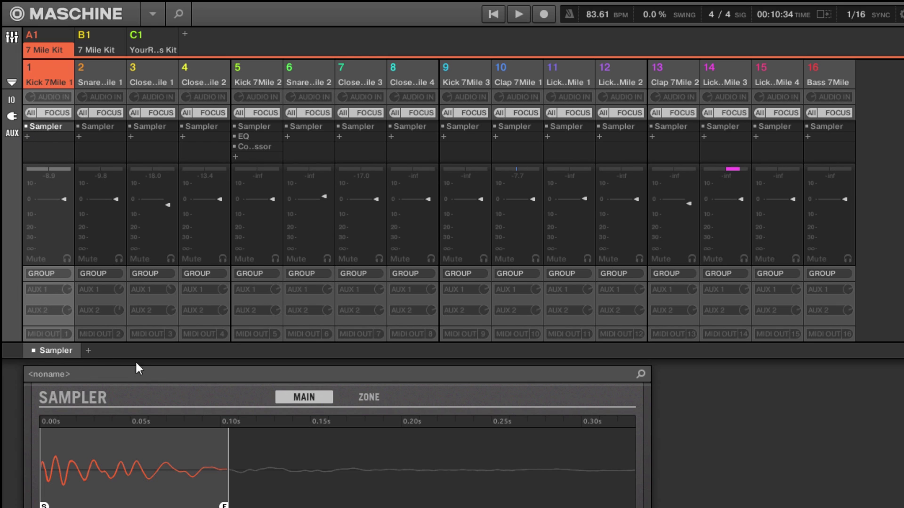
{"action": "left_click", "coordinate": [88, 352]}
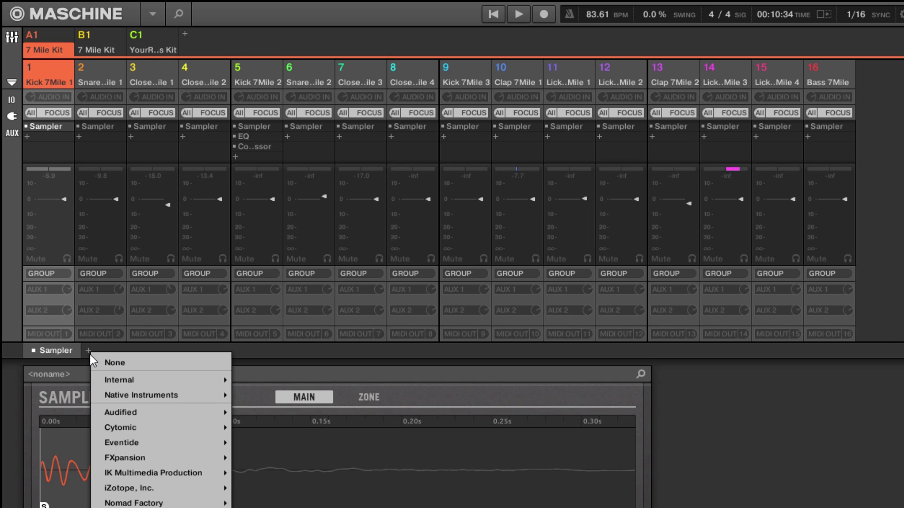
{"action": "left_click", "coordinate": [58, 349]}
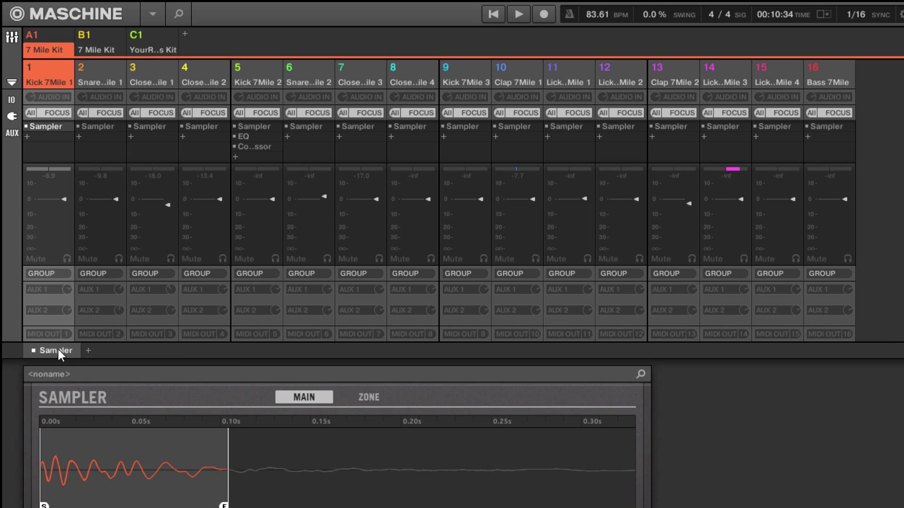
Bypass Kick 7Mile 1's Sampler from the arrangement's plug-in list and return to the mixer.
{"action": "left_click", "coordinate": [10, 37]}
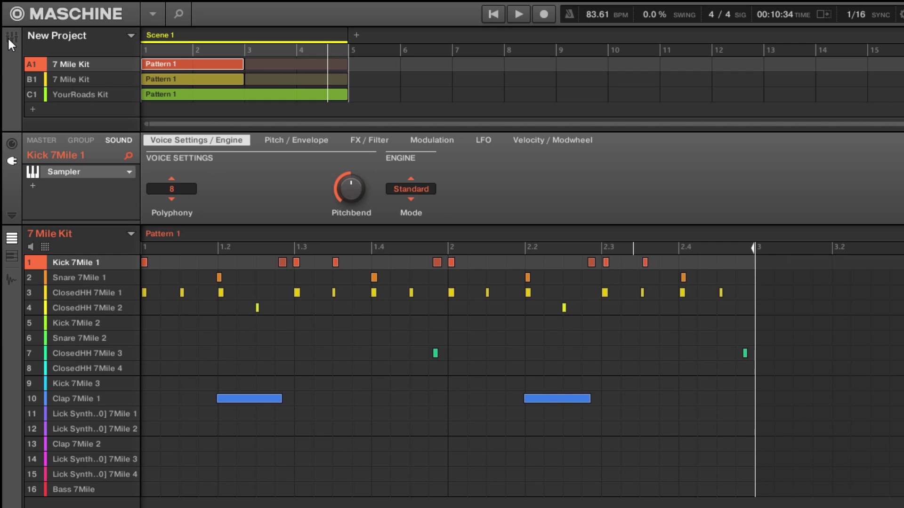
{"action": "left_click", "coordinate": [33, 170]}
{"action": "left_click", "coordinate": [10, 35]}
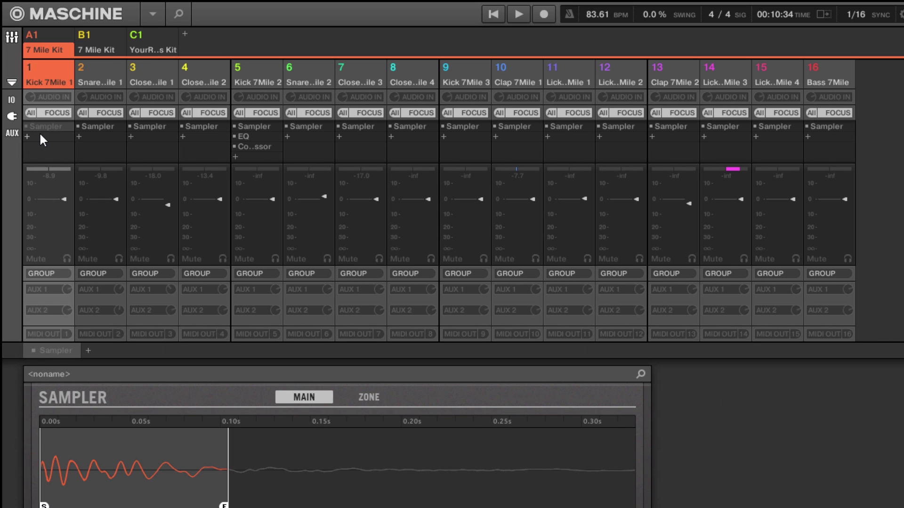
Switch to the arrangement and look through Kick 7Mile 1's Audio, Aux and MIDI output settings in its channel properties.
{"action": "left_click", "coordinate": [14, 40]}
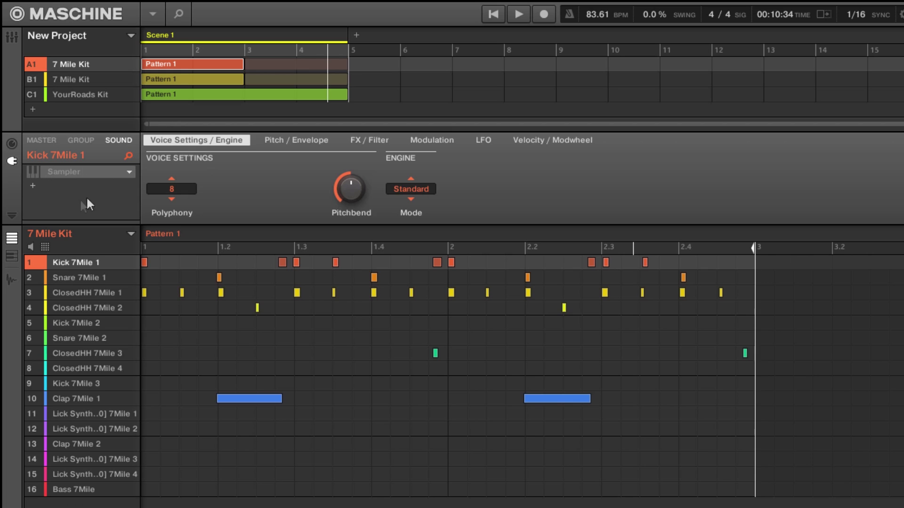
{"action": "left_click", "coordinate": [15, 143]}
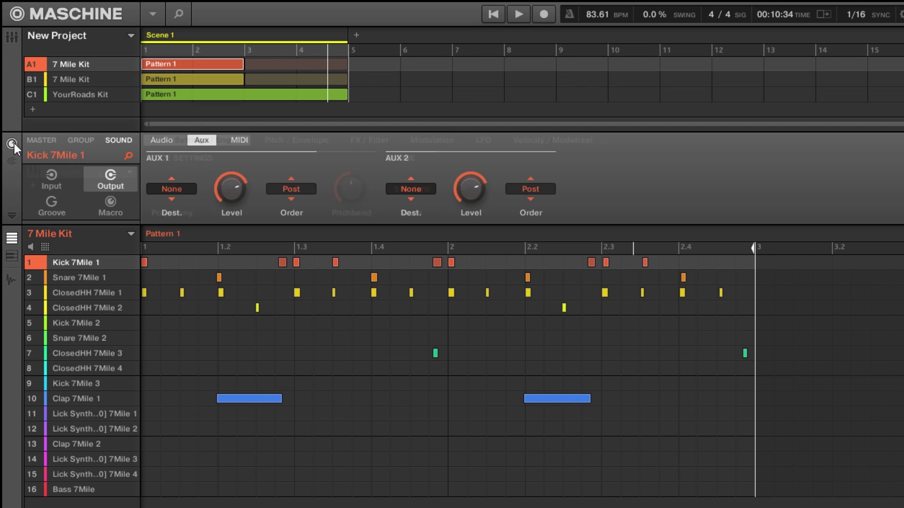
{"action": "left_click", "coordinate": [169, 142]}
{"action": "left_click", "coordinate": [203, 141]}
{"action": "left_click", "coordinate": [240, 141]}
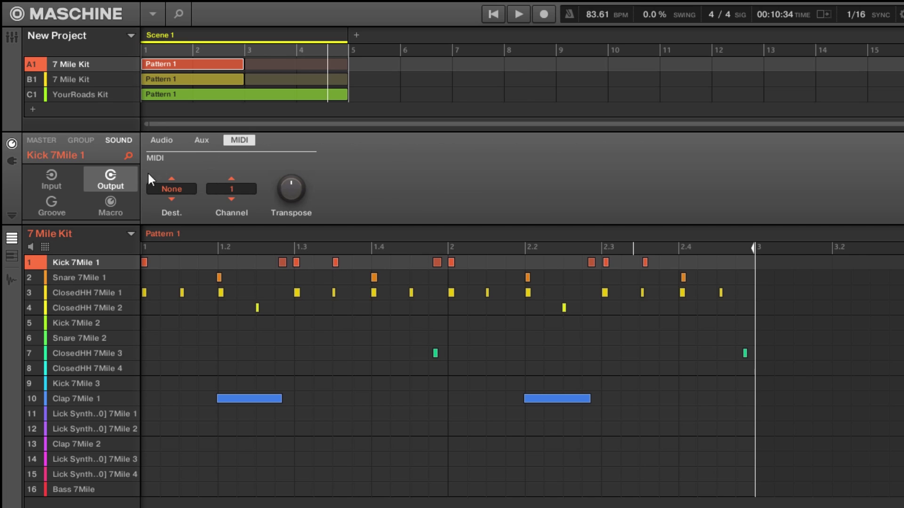
Examine the input settings in the channel properties at sound, group and master level, including Kick 7Mile 1's Audio and MIDI inputs.
{"action": "left_click", "coordinate": [55, 179]}
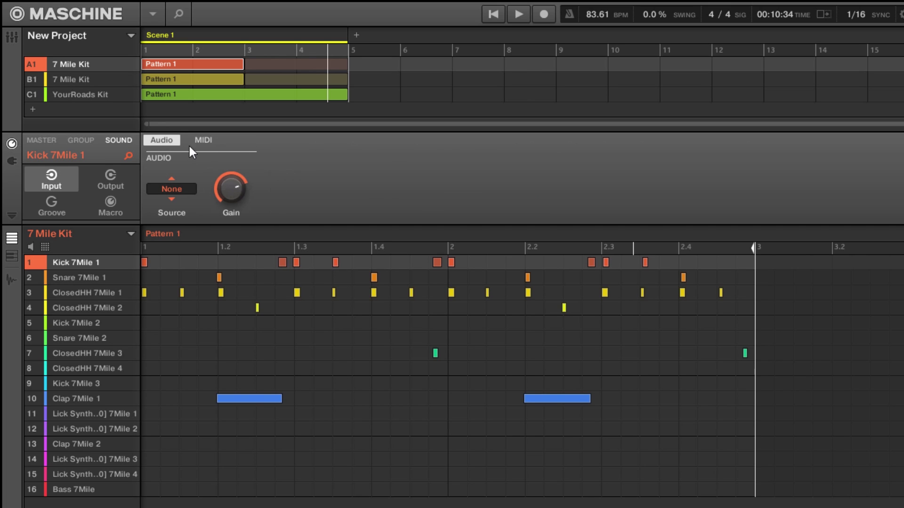
{"action": "left_click", "coordinate": [203, 141]}
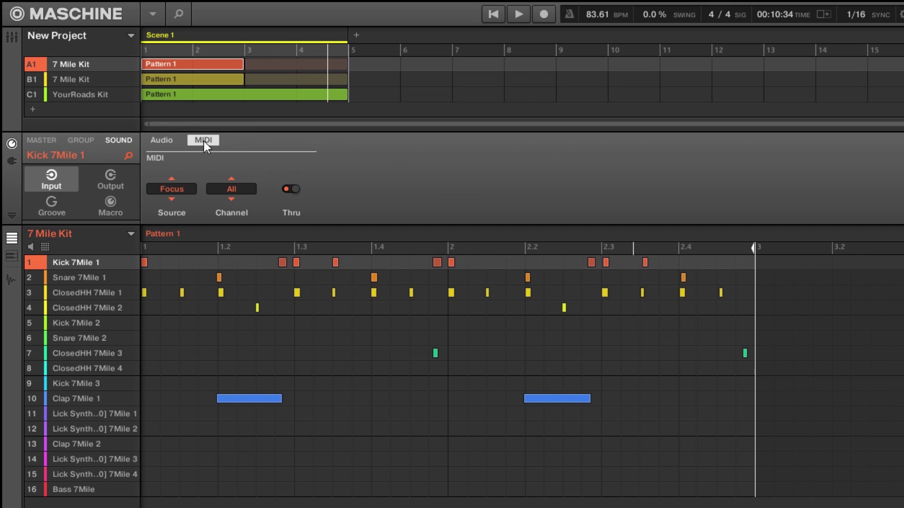
{"action": "left_click", "coordinate": [81, 140]}
{"action": "left_click", "coordinate": [90, 174]}
{"action": "left_click", "coordinate": [56, 182]}
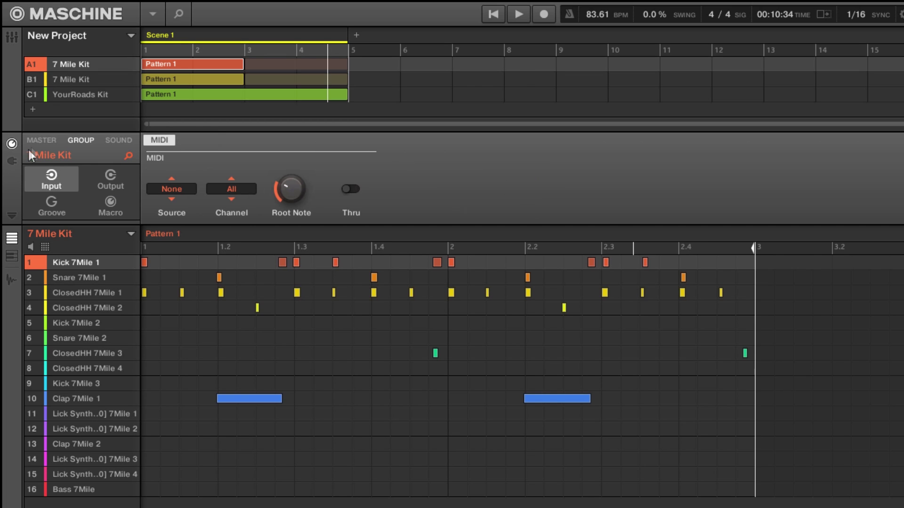
{"action": "left_click", "coordinate": [40, 140]}
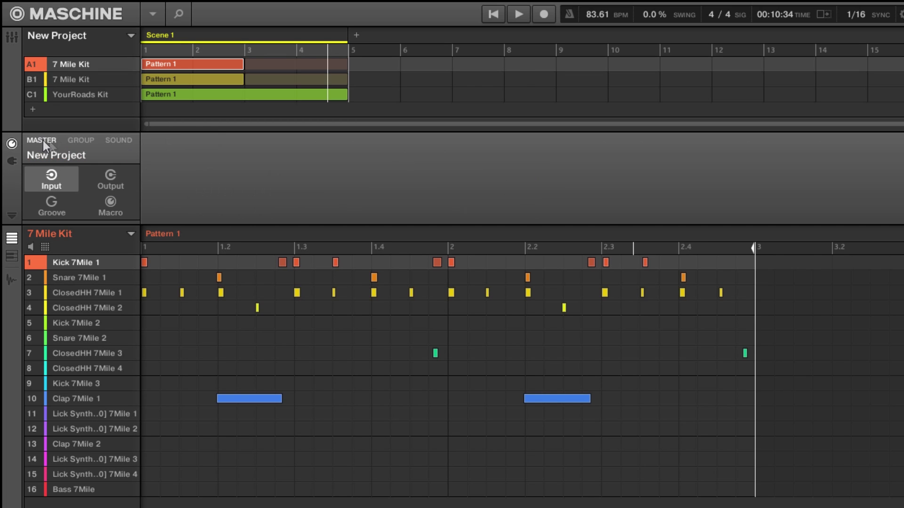
{"action": "left_click", "coordinate": [12, 160]}
{"action": "left_click", "coordinate": [13, 142]}
Return to the mixer's group channels and add a fourth group, D1, named FX.
{"action": "left_click", "coordinate": [12, 36]}
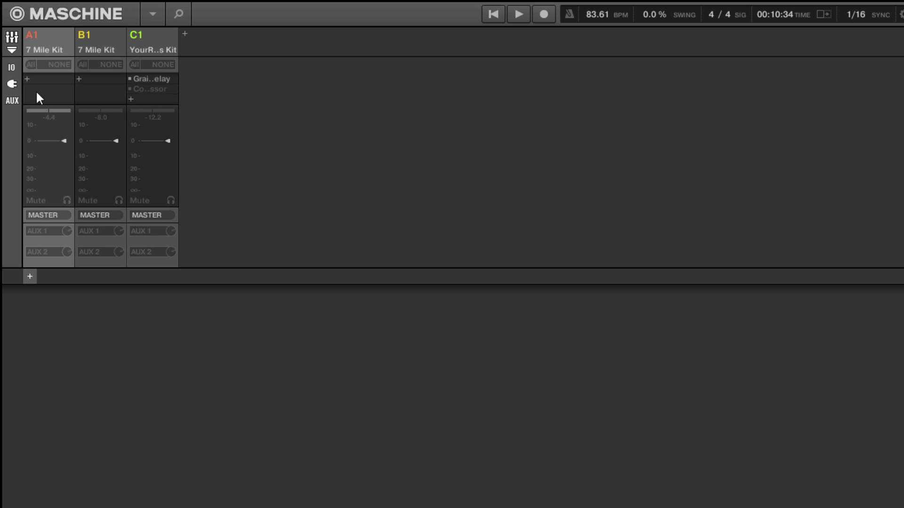
{"action": "left_click", "coordinate": [184, 34]}
{"action": "left_click", "coordinate": [202, 49]}
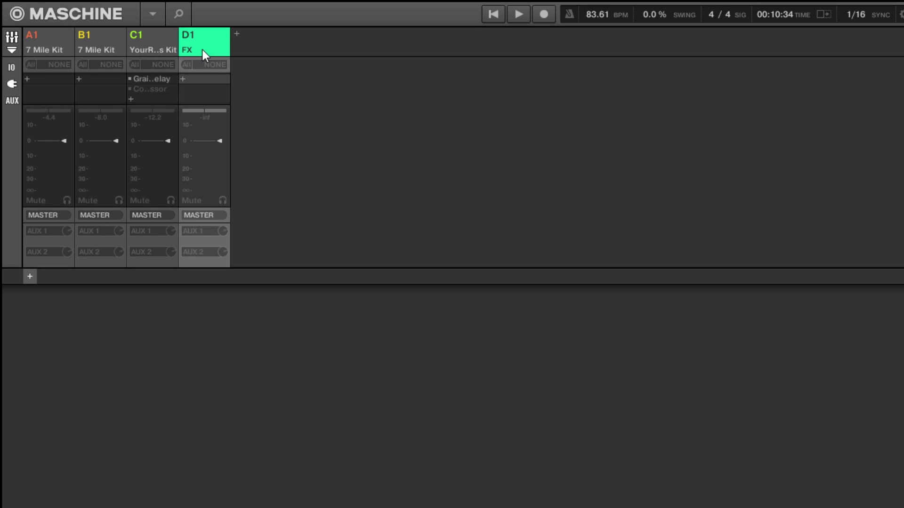
Open the FX group's sound channels and load the internal Filter on Sound 1.
{"action": "left_click", "coordinate": [189, 38]}
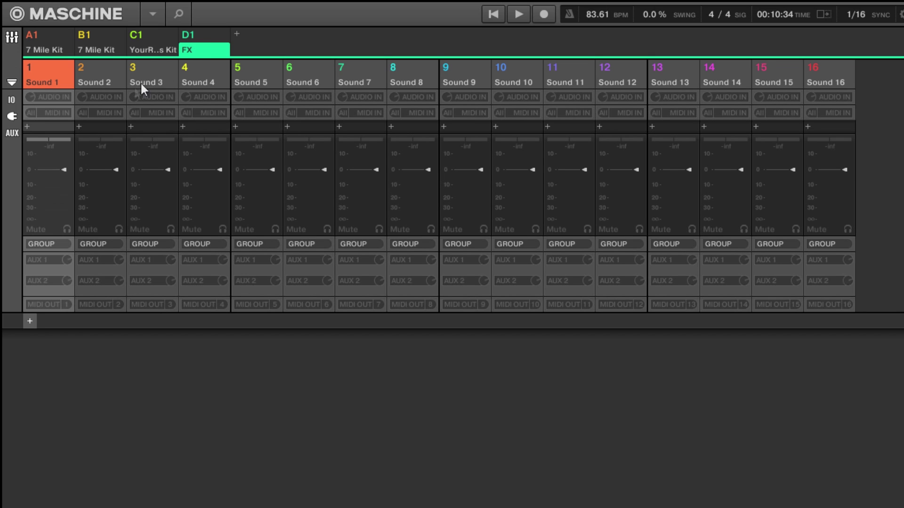
{"action": "left_click", "coordinate": [28, 128]}
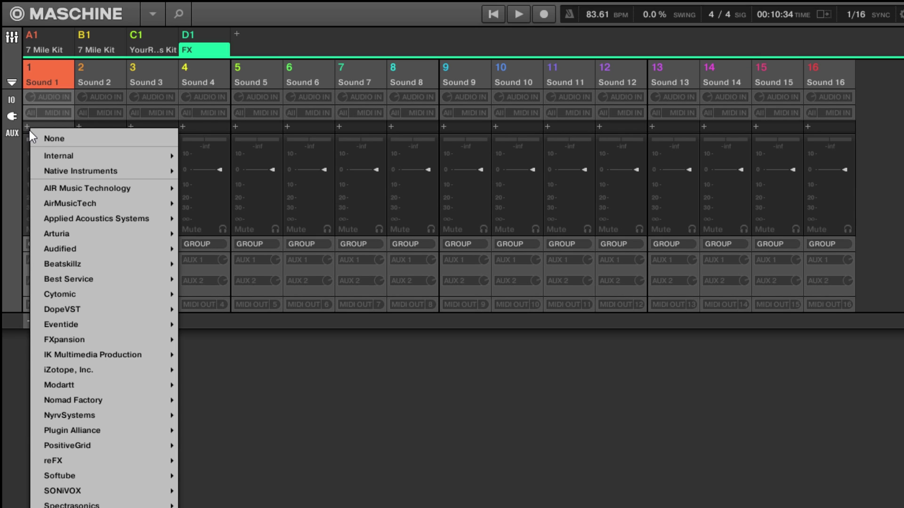
{"action": "mouse_move", "coordinate": [136, 156]}
{"action": "mouse_move", "coordinate": [230, 171]}
{"action": "left_click", "coordinate": [232, 279]}
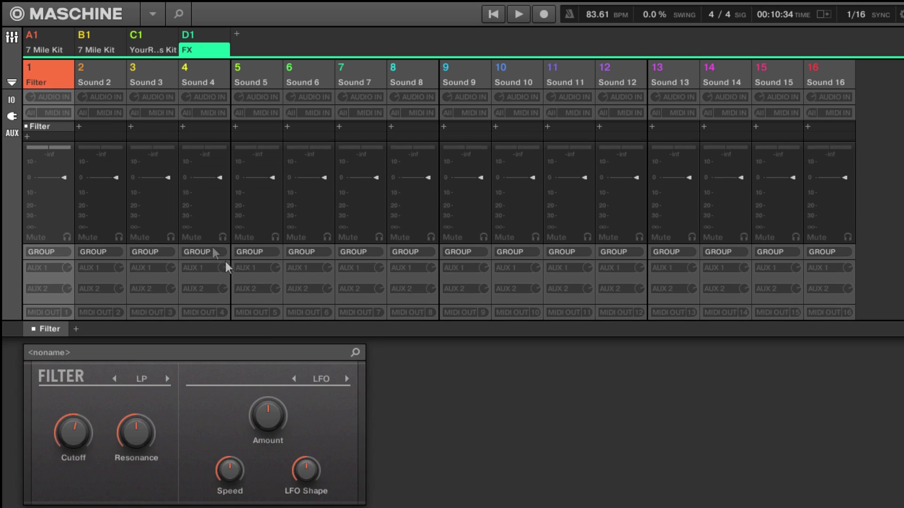
Load the internal Reverb on the FX group's Sound 2 and Flanger on Sound 3, and select each sound to show its effect.
{"action": "left_click", "coordinate": [80, 126]}
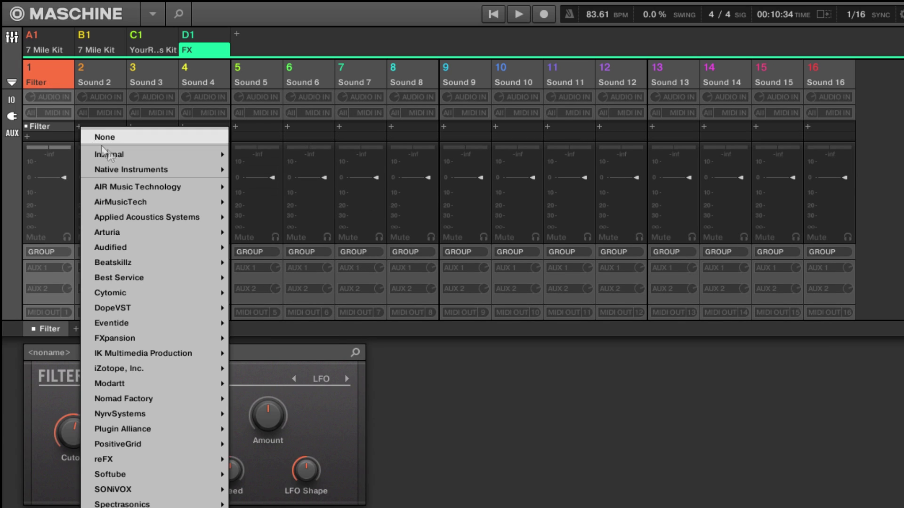
{"action": "mouse_move", "coordinate": [142, 154]}
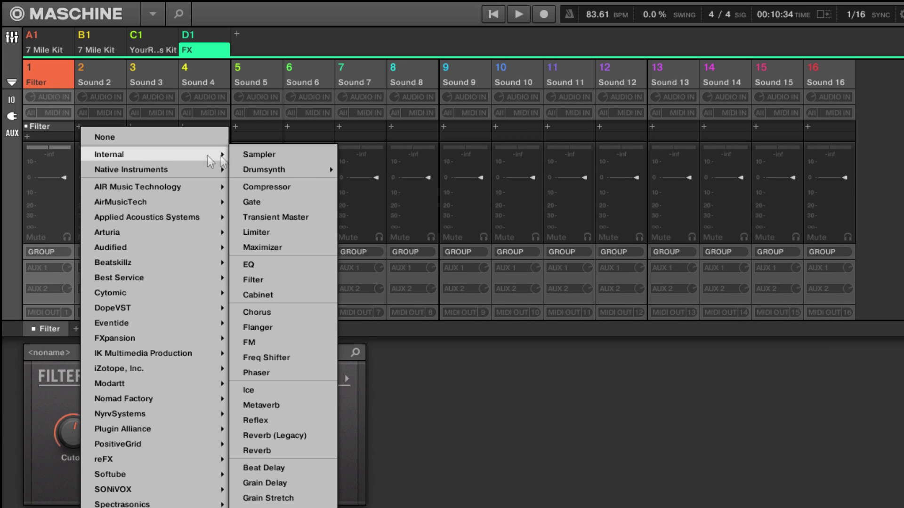
{"action": "left_click", "coordinate": [289, 452]}
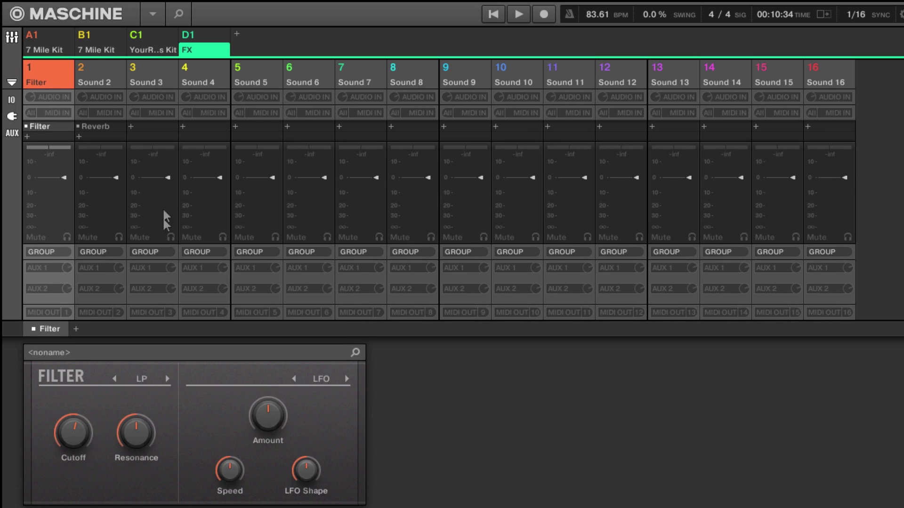
{"action": "left_click", "coordinate": [132, 125]}
{"action": "mouse_move", "coordinate": [196, 150]}
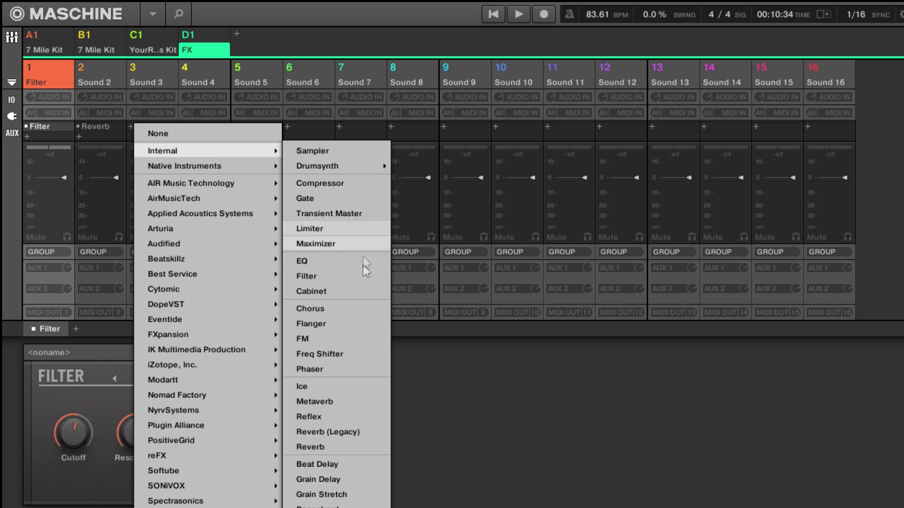
{"action": "left_click", "coordinate": [343, 323]}
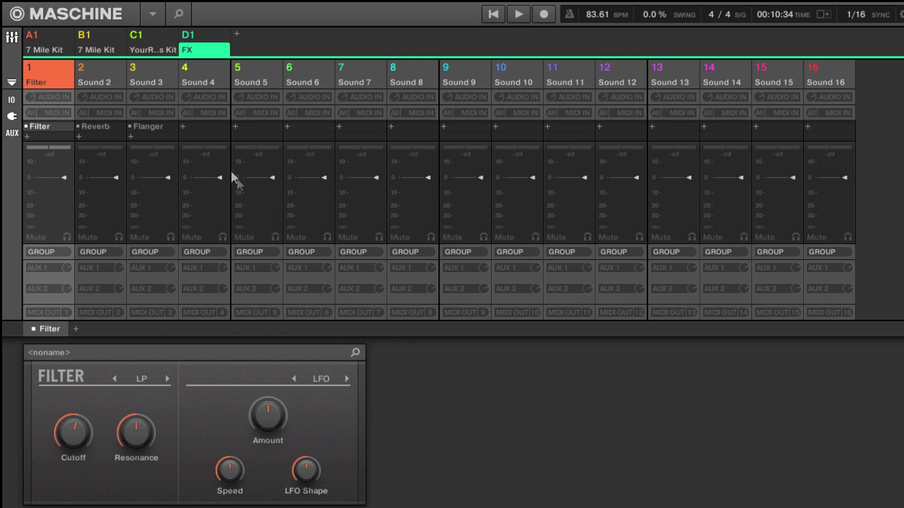
{"action": "left_click", "coordinate": [100, 83]}
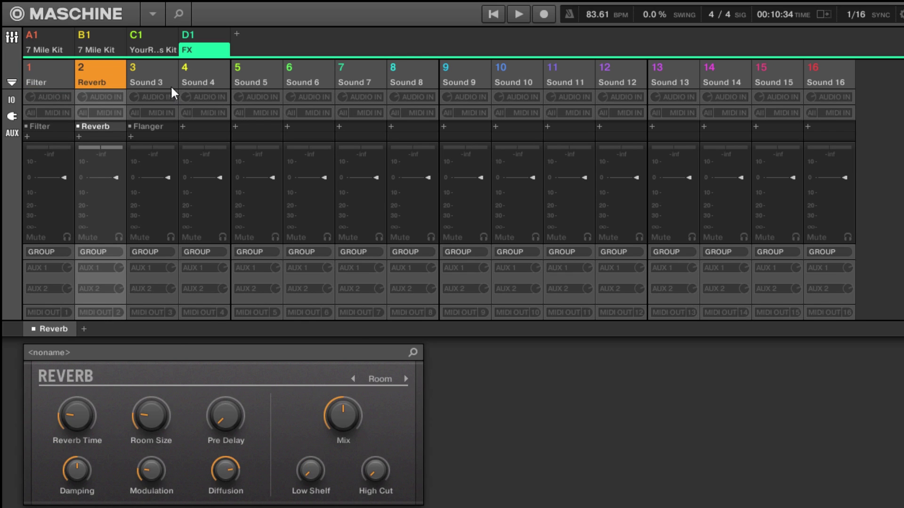
{"action": "left_click", "coordinate": [158, 81]}
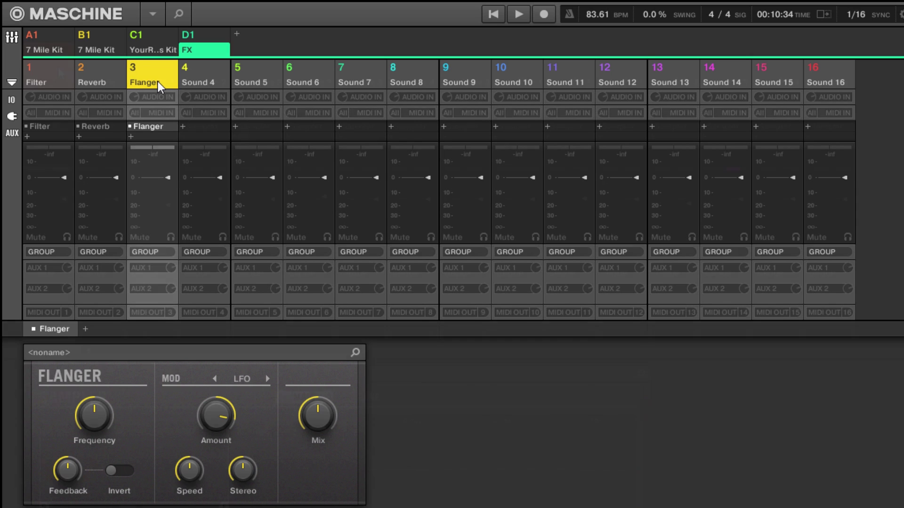
Route the AUX 1 send of group A1's Snare 7Mile 1 to D1:S3 - FX: Flanger.
{"action": "left_click", "coordinate": [97, 70]}
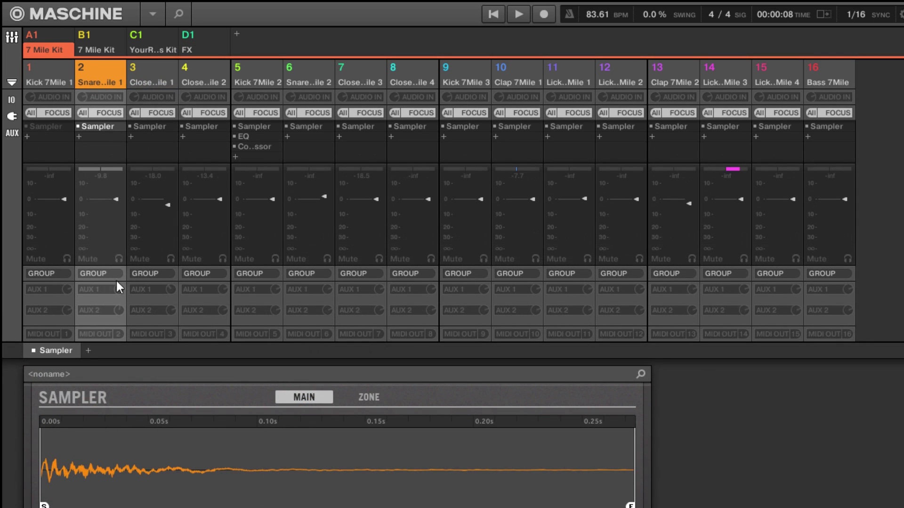
{"action": "left_click", "coordinate": [98, 290]}
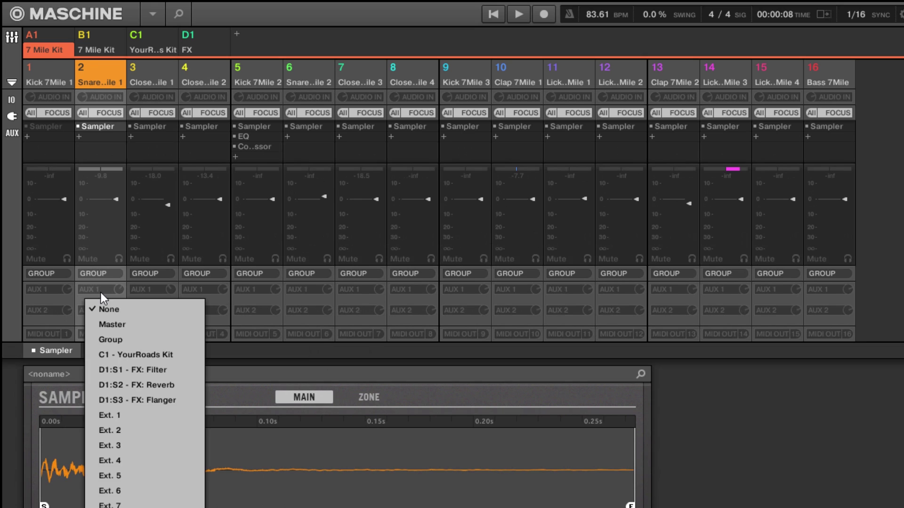
{"action": "left_click", "coordinate": [163, 400]}
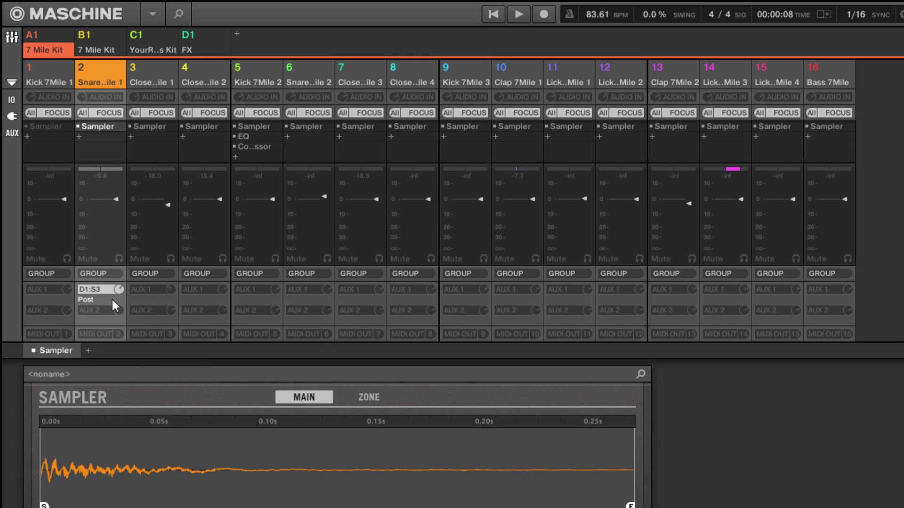
Raise Snare 7Mile 1's AUX 1 send level to about -2.6 dB and solo the snare during playback, and stop the playback.
{"action": "key", "text": "space"}
{"action": "left_click_drag", "start_coordinate": [118, 290], "coordinate": [118, 282]}
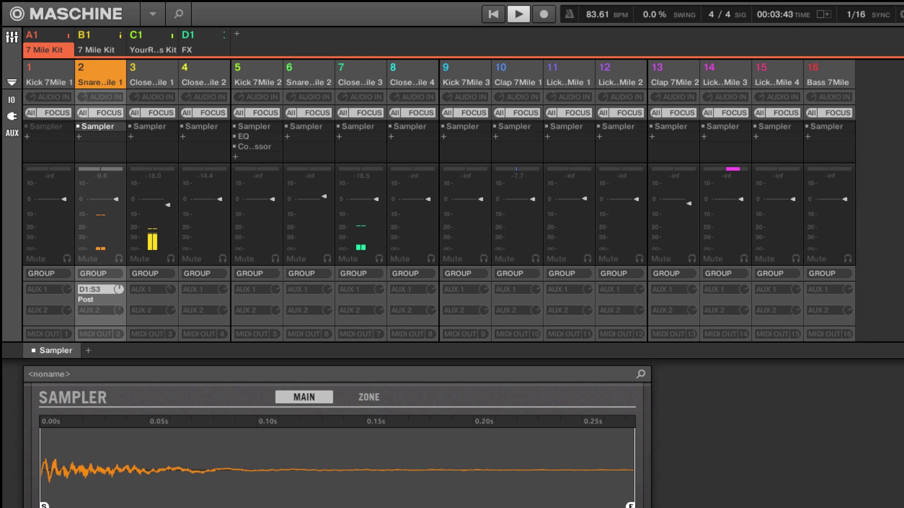
{"action": "right_click", "coordinate": [93, 259]}
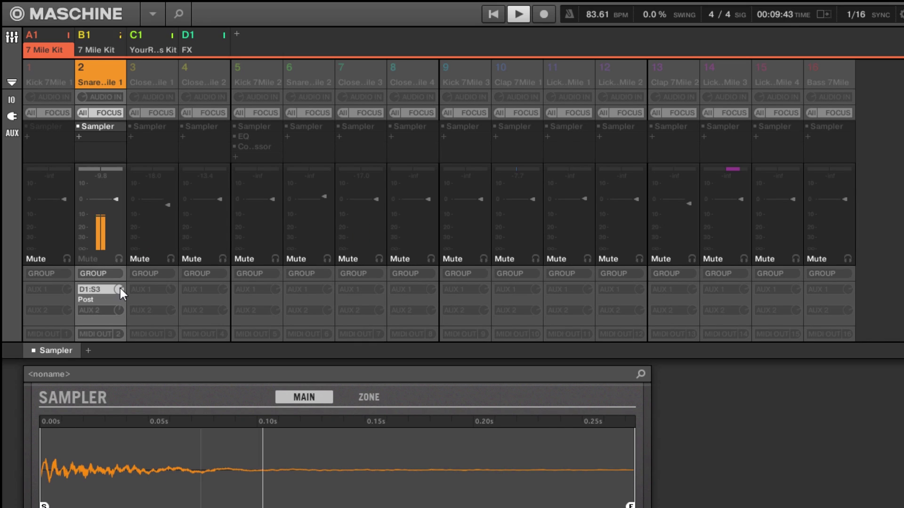
{"action": "key", "text": "space"}
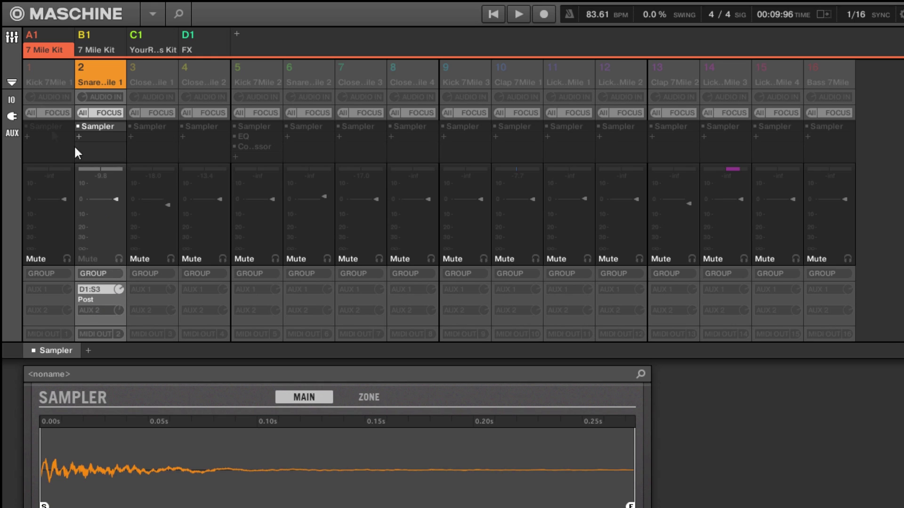
Show Snare 7Mile 1's Aux output settings in the arrangement and look at AUX 1's destination and order choices without changing them.
{"action": "left_click", "coordinate": [13, 34]}
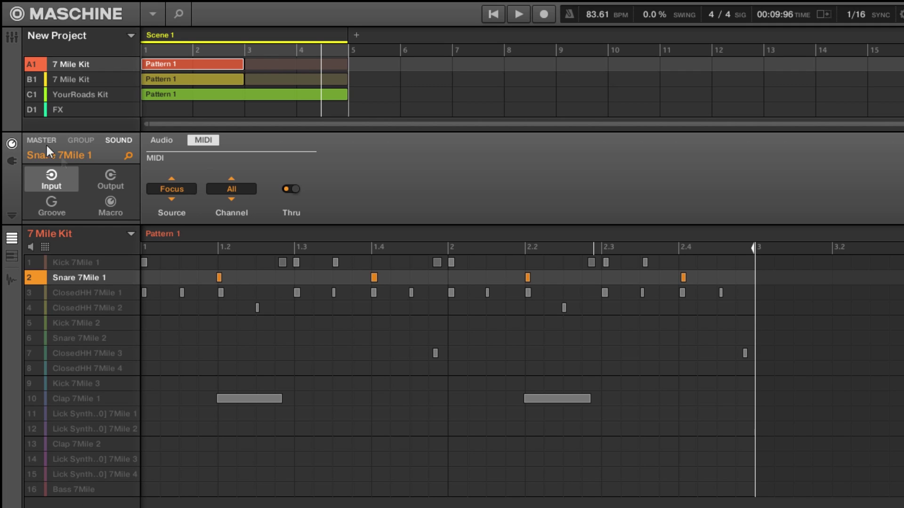
{"action": "left_click", "coordinate": [111, 177]}
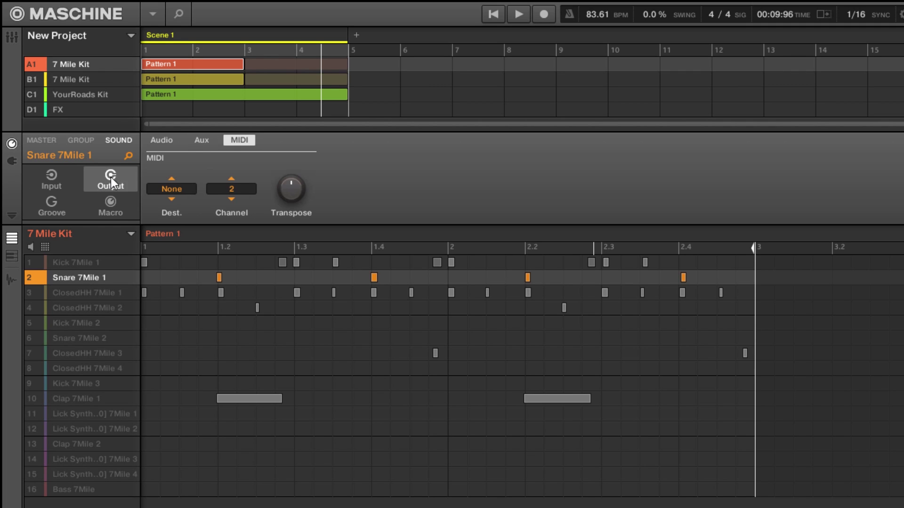
{"action": "left_click", "coordinate": [203, 140]}
{"action": "left_click", "coordinate": [179, 188]}
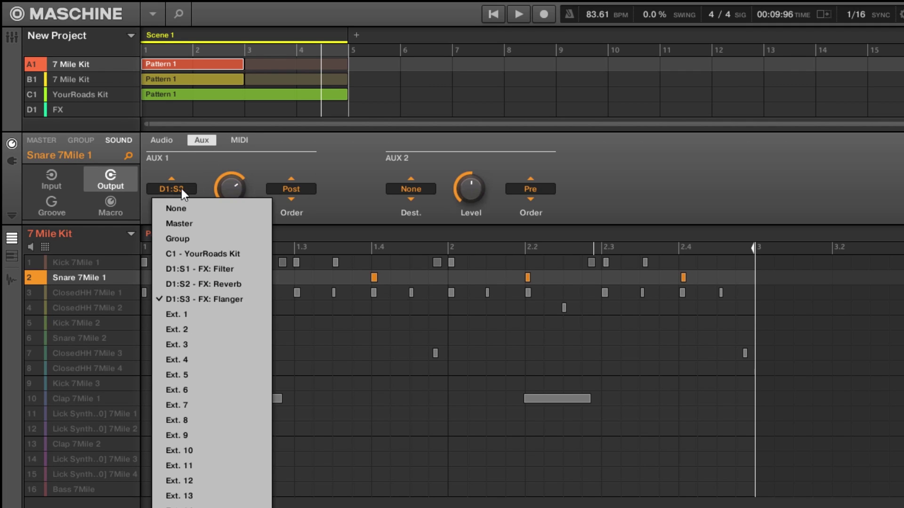
{"action": "left_click", "coordinate": [198, 157]}
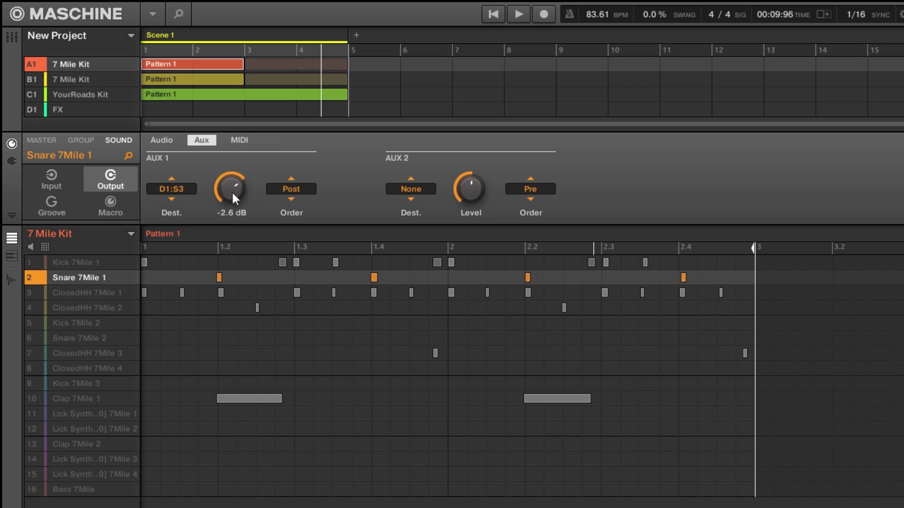
{"action": "left_click", "coordinate": [293, 188]}
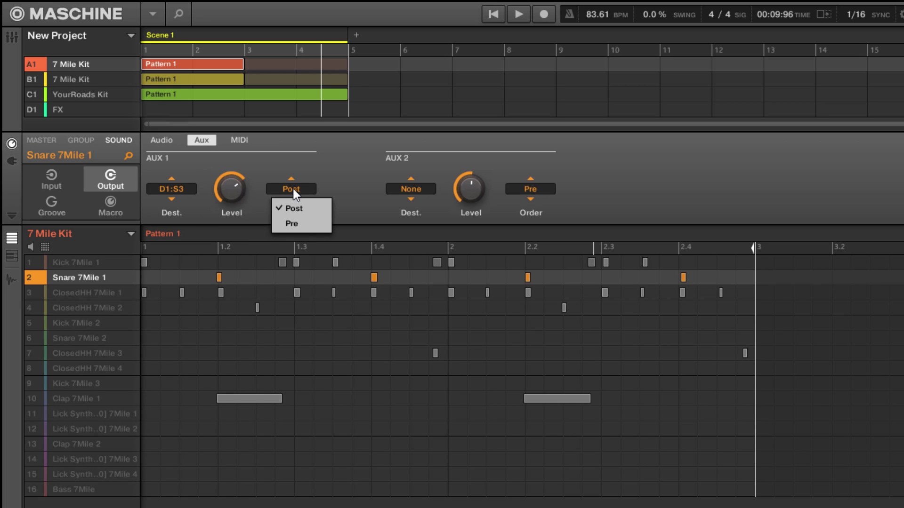
{"action": "left_click", "coordinate": [326, 178]}
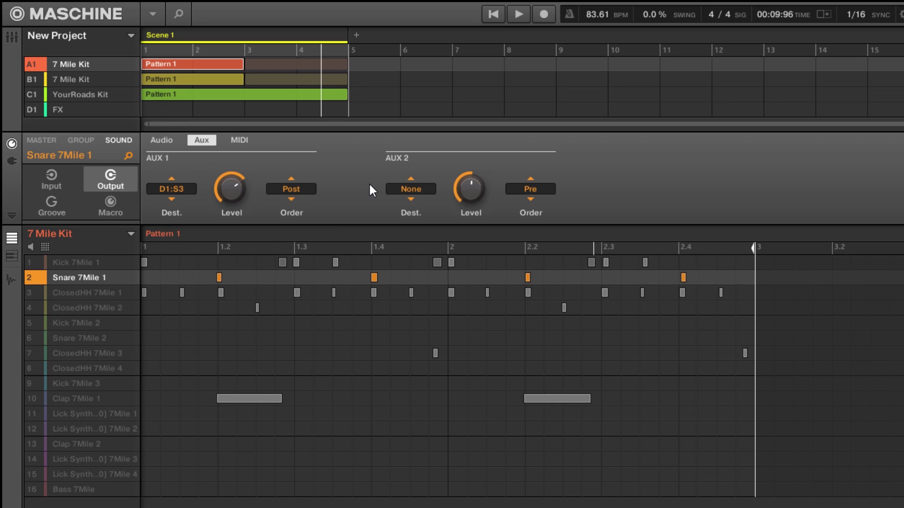
Route Snare 7Mile 1's AUX 2 send to D1:S2 - FX: Reverb and raise its level to about -5.3 dB during playback.
{"action": "left_click", "coordinate": [404, 189]}
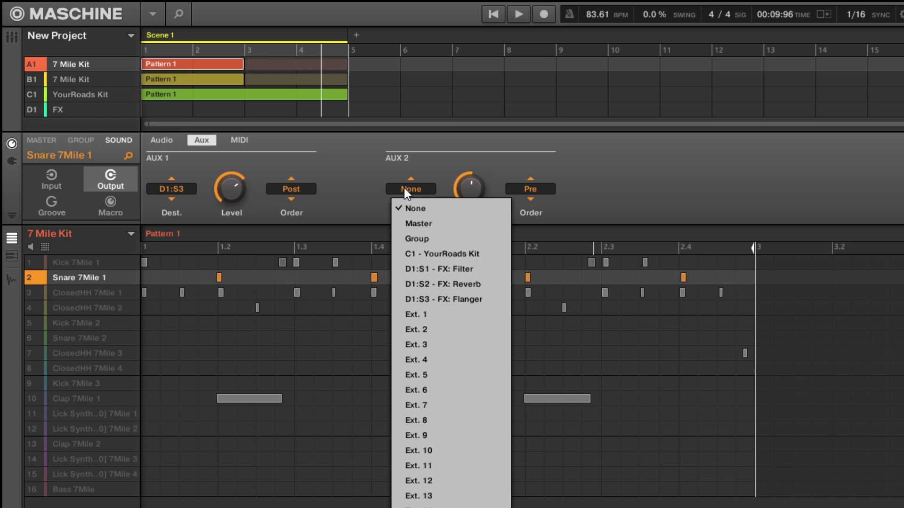
{"action": "left_click", "coordinate": [444, 285]}
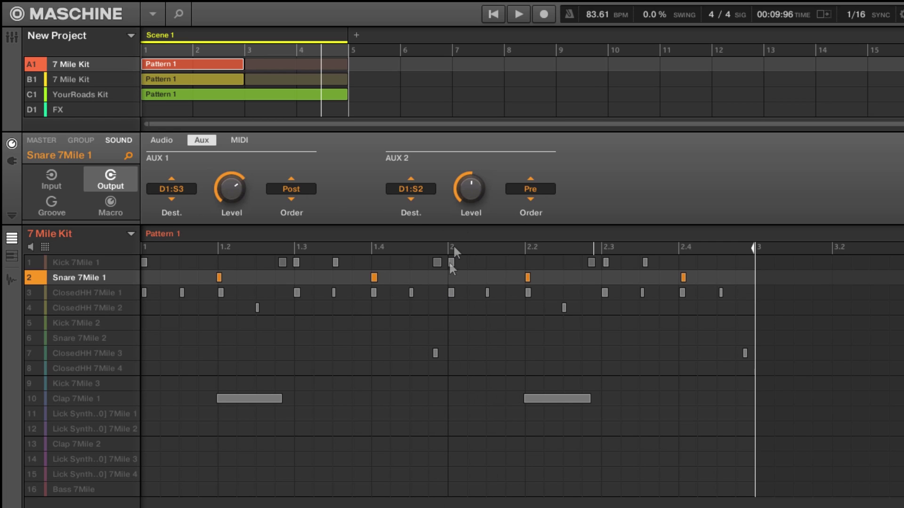
{"action": "key", "text": "space"}
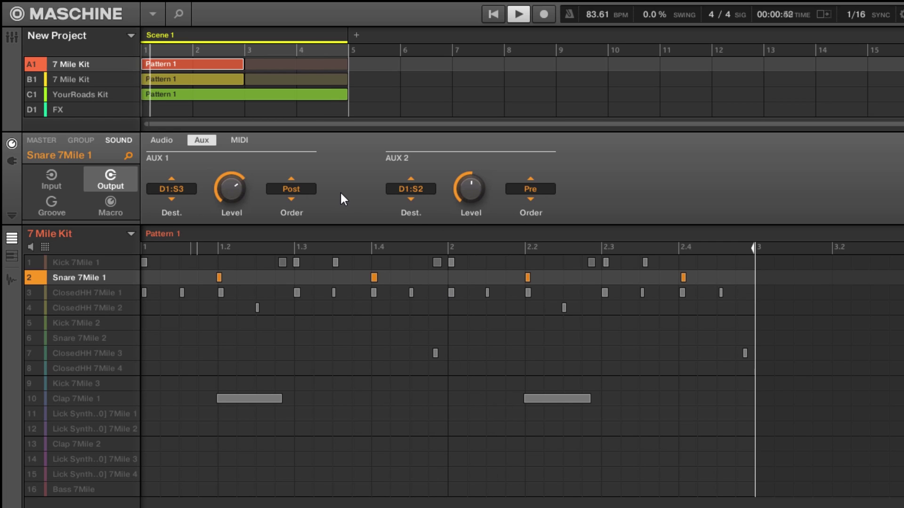
{"action": "mouse_move", "coordinate": [478, 194]}
{"action": "left_click_drag", "start_coordinate": [478, 193], "coordinate": [478, 179]}
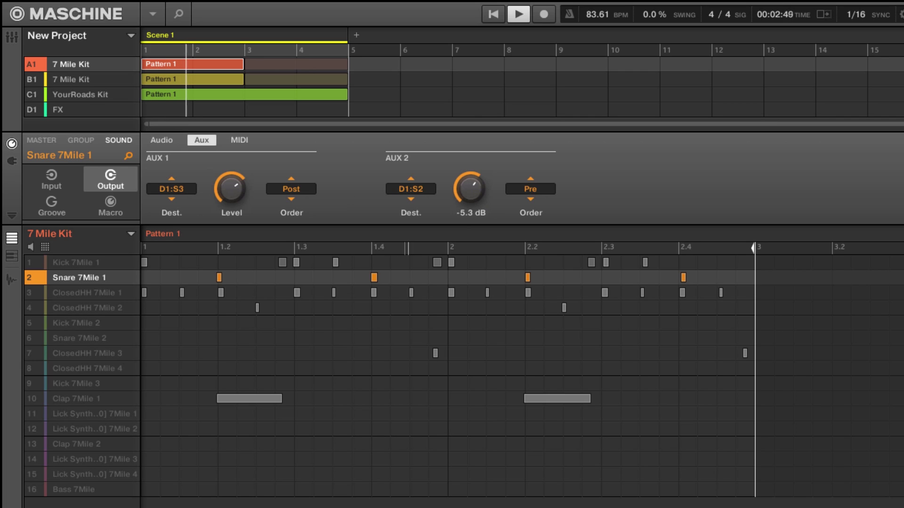
Lower Snare 7Mile 1's AUX 2 send to about -8.6 dB, audition the pattern unsoloed, and reduce the snare's AUX 1 send level.
{"action": "mouse_move", "coordinate": [473, 191]}
{"action": "left_mouse_down"}
{"action": "mouse_move", "coordinate": [476, 202]}
{"action": "mouse_move", "coordinate": [479, 188]}
{"action": "left_mouse_up"}
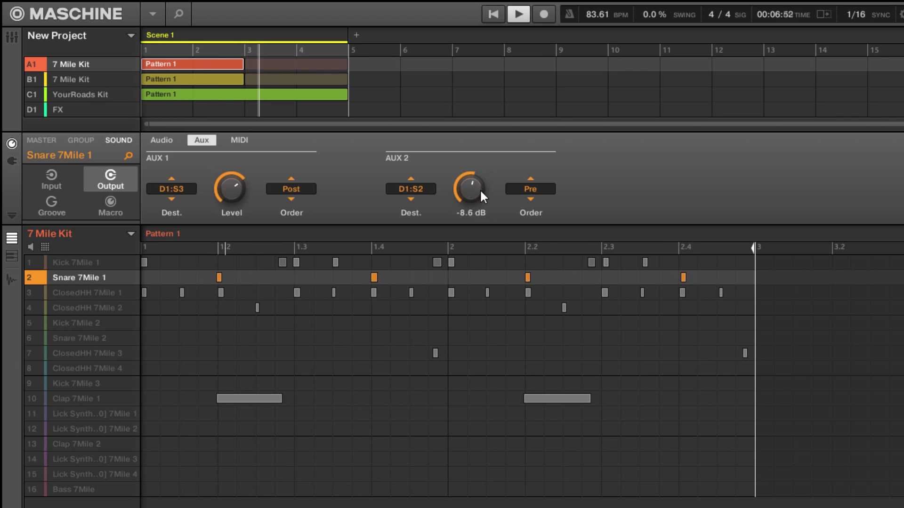
{"action": "key", "text": "space"}
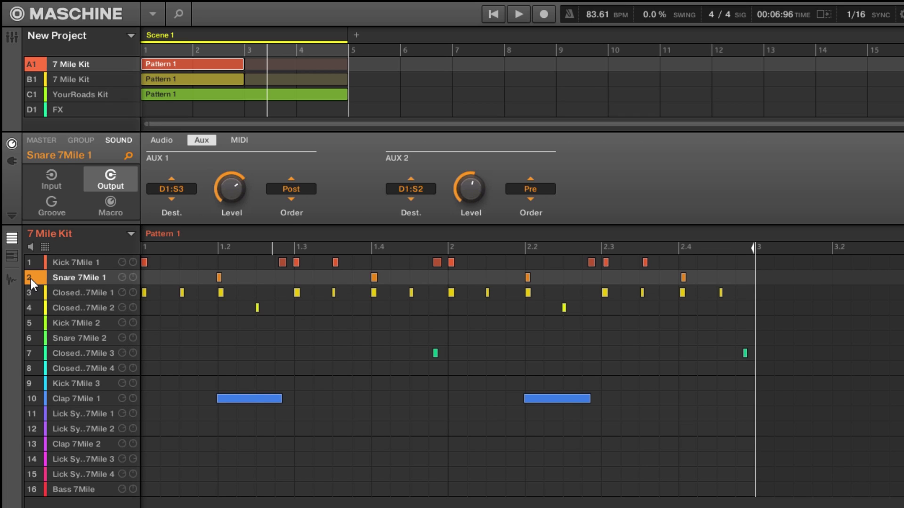
{"action": "key", "text": "space"}
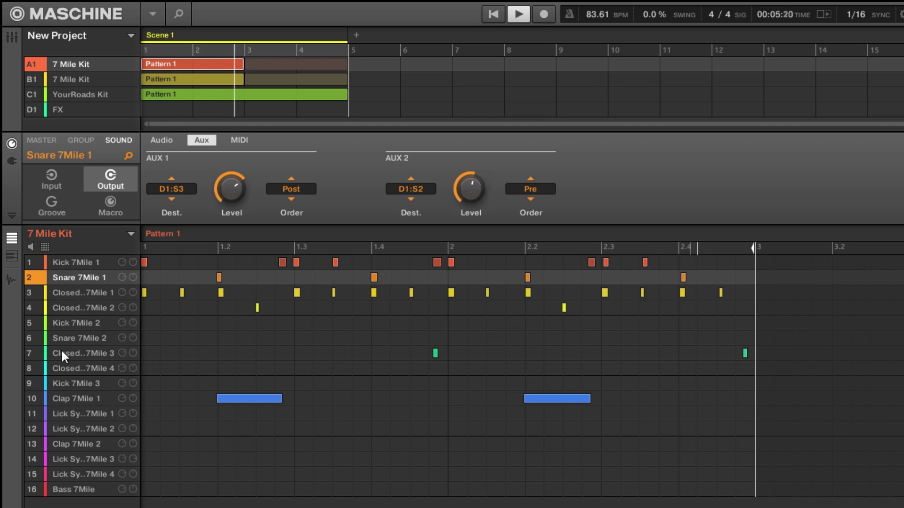
{"action": "key", "text": "space"}
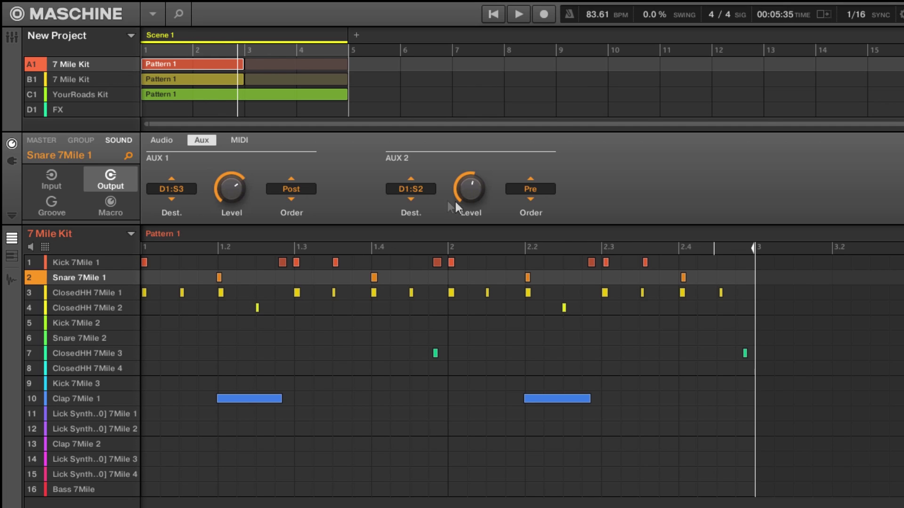
{"action": "left_click_drag", "start_coordinate": [239, 187], "coordinate": [239, 202]}
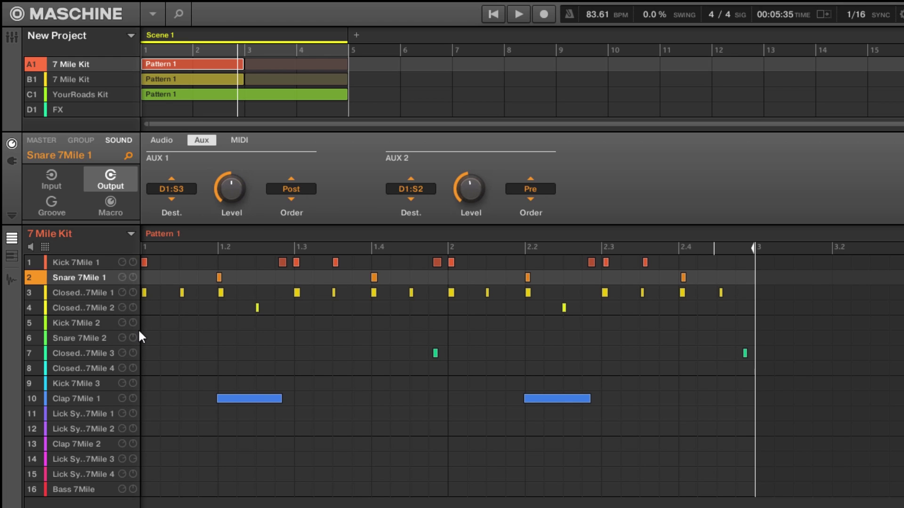
Route ClosedHH 7Mile 1's AUX 1 send to D1:S2 - FX: Reverb and raise its level to about -2.6 dB.
{"action": "left_click", "coordinate": [86, 292]}
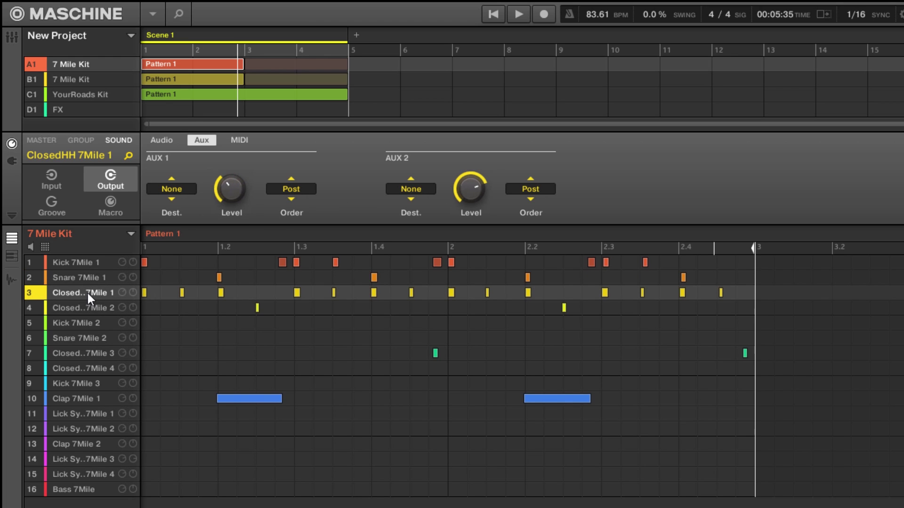
{"action": "left_click", "coordinate": [179, 188]}
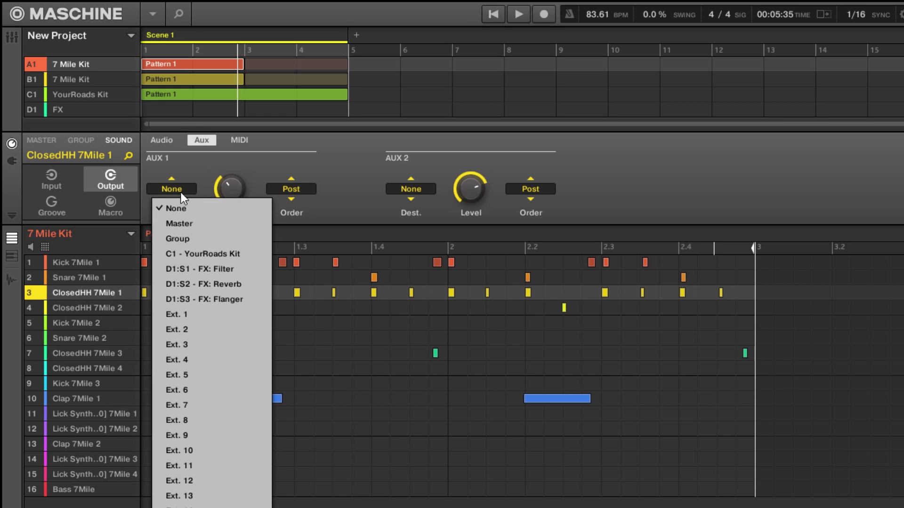
{"action": "left_click", "coordinate": [214, 282]}
{"action": "mouse_move", "coordinate": [228, 212]}
{"action": "left_mouse_down"}
{"action": "mouse_move", "coordinate": [233, 194]}
{"action": "mouse_move", "coordinate": [238, 201]}
{"action": "left_mouse_up"}
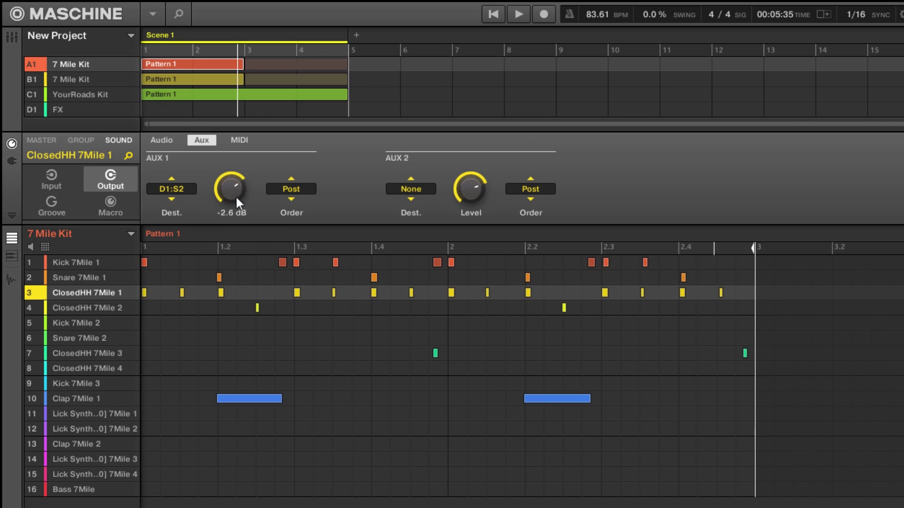
Lower ClosedHH 7Mile 1's AUX 1 send level to about -15.6 dB during playback, and stop the playback.
{"action": "key", "text": "space"}
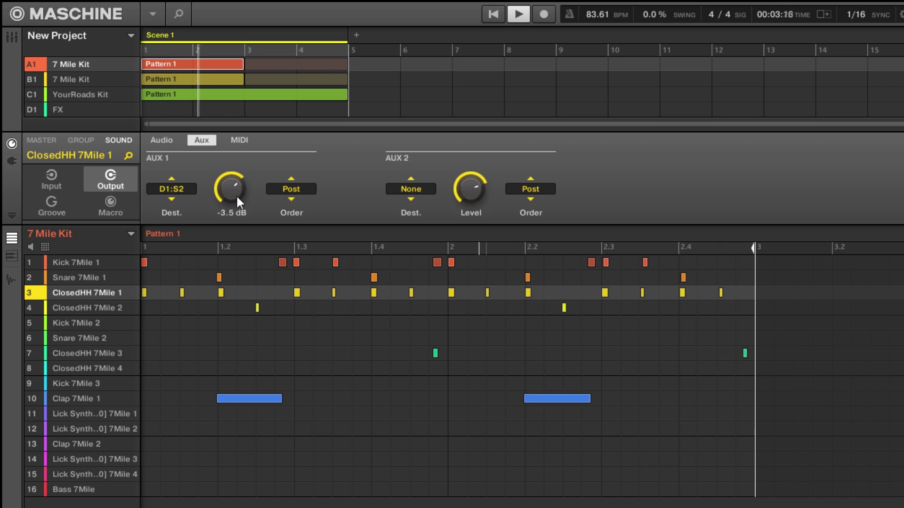
{"action": "left_click_drag", "start_coordinate": [236, 194], "coordinate": [236, 236]}
{"action": "key", "text": "space"}
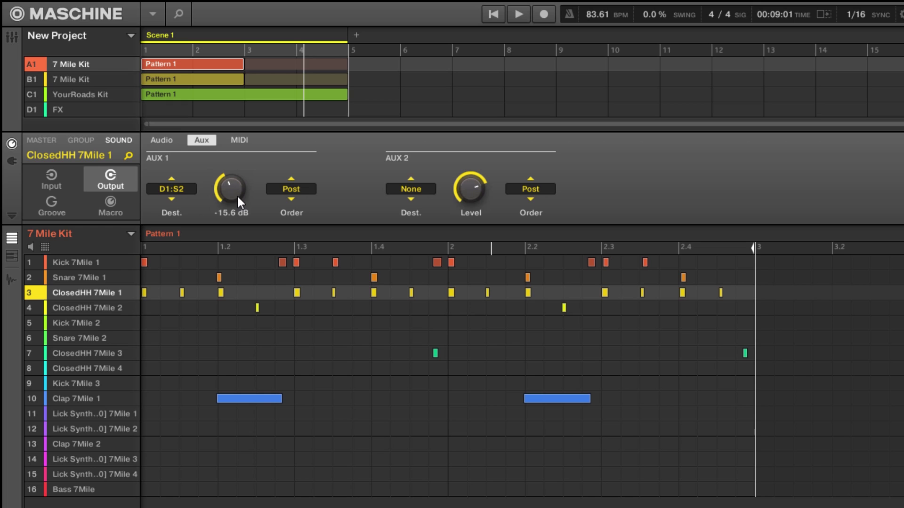
Examine the aux routings and plug-ins of group A1's sounds in the mixer, going through channels 1 to 7.
{"action": "left_click", "coordinate": [102, 262]}
{"action": "left_click", "coordinate": [106, 278]}
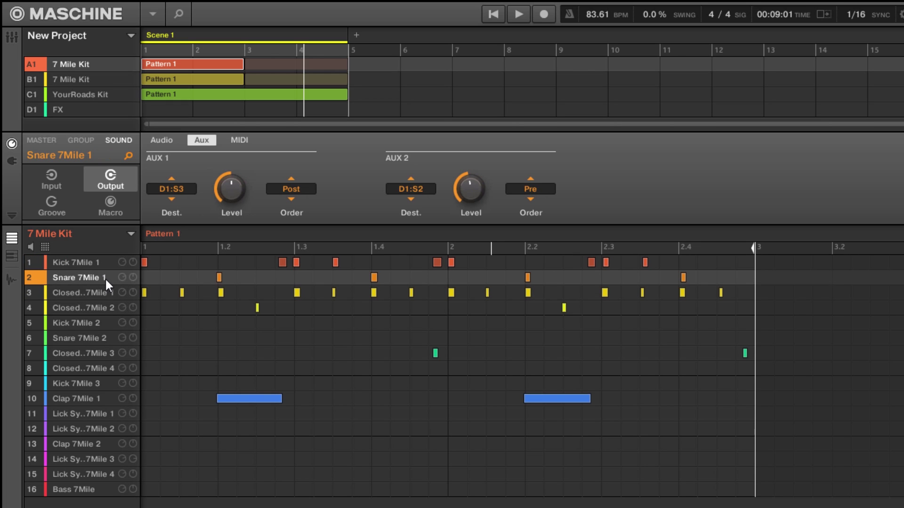
{"action": "left_click", "coordinate": [15, 37]}
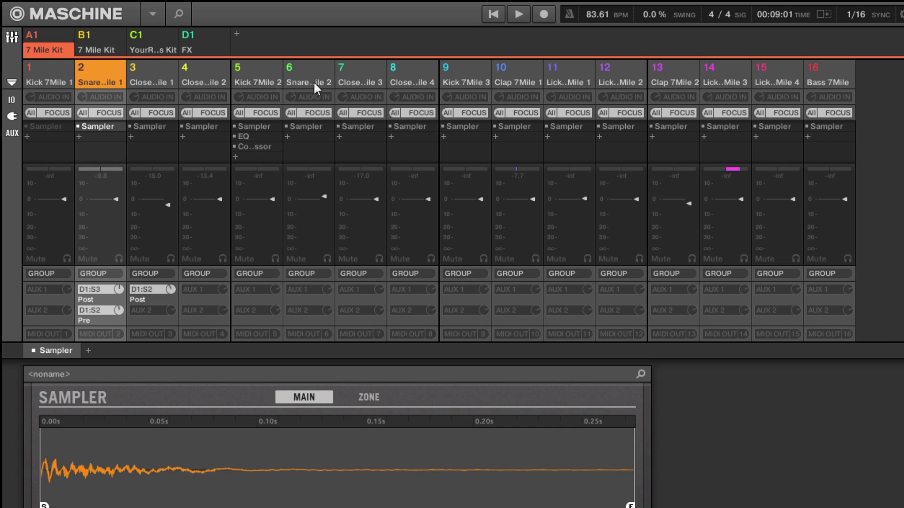
{"action": "left_click", "coordinate": [54, 72]}
{"action": "left_click", "coordinate": [102, 78]}
{"action": "left_click", "coordinate": [151, 78]}
{"action": "left_click", "coordinate": [209, 82]}
{"action": "left_click", "coordinate": [257, 82]}
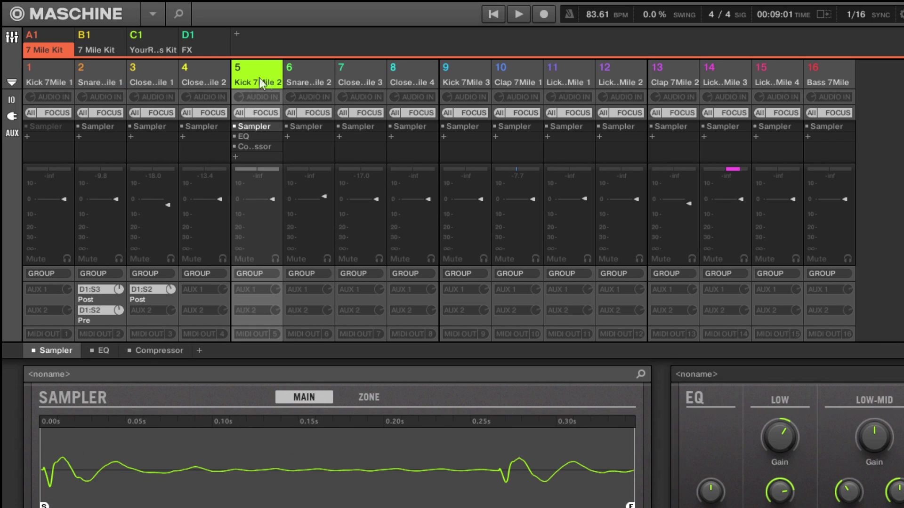
{"action": "left_click", "coordinate": [307, 76]}
{"action": "left_click", "coordinate": [363, 76]}
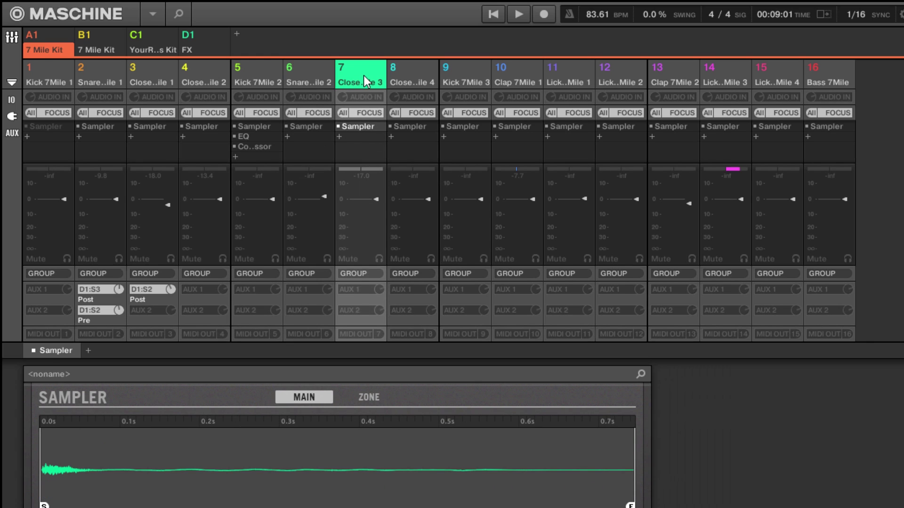
Show the group channels in the mixer and add the internal Compressor to group A1 7 Mile Kit.
{"action": "left_click", "coordinate": [33, 38]}
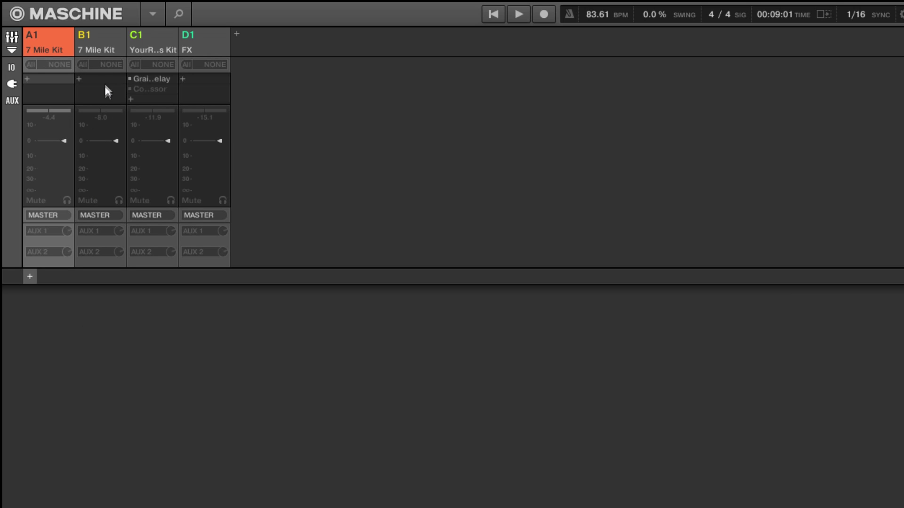
{"action": "left_click", "coordinate": [29, 78]}
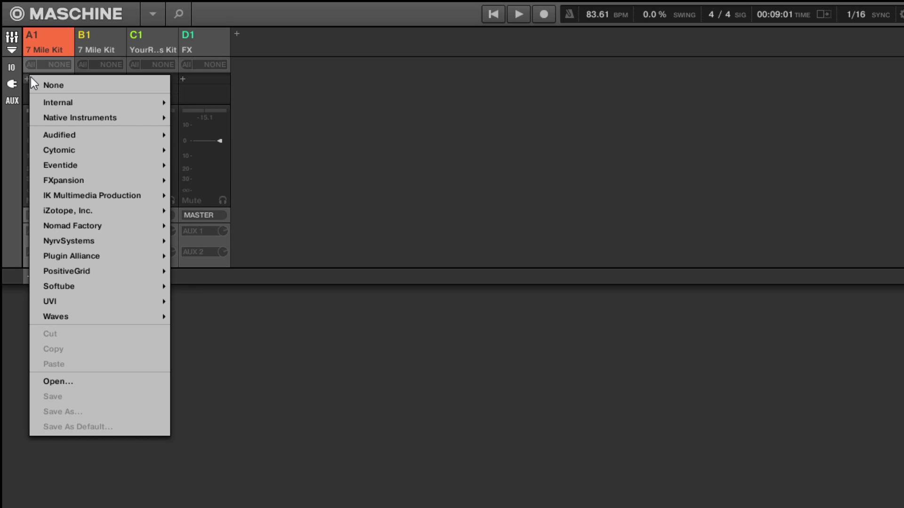
{"action": "mouse_move", "coordinate": [117, 103]}
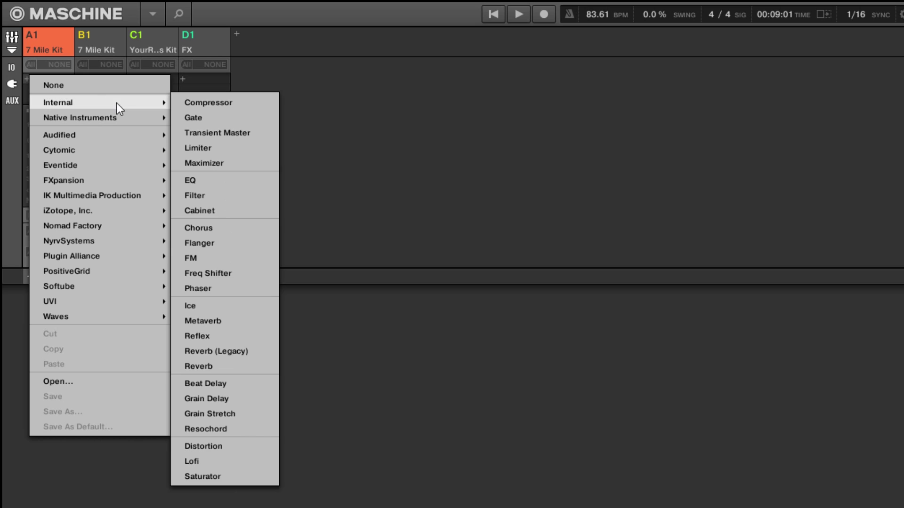
{"action": "left_click", "coordinate": [210, 104]}
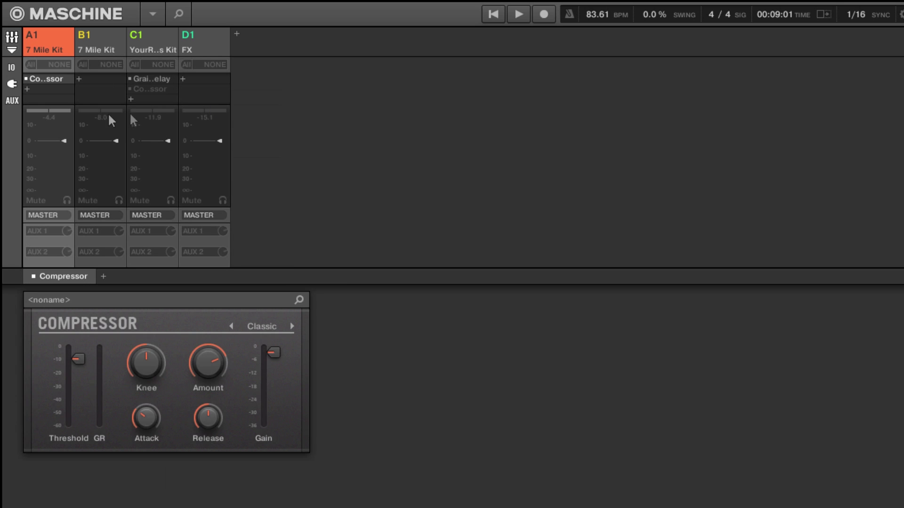
Show group A1's Compressor among the plug-ins in the arrangement and bypass it.
{"action": "left_click", "coordinate": [11, 37]}
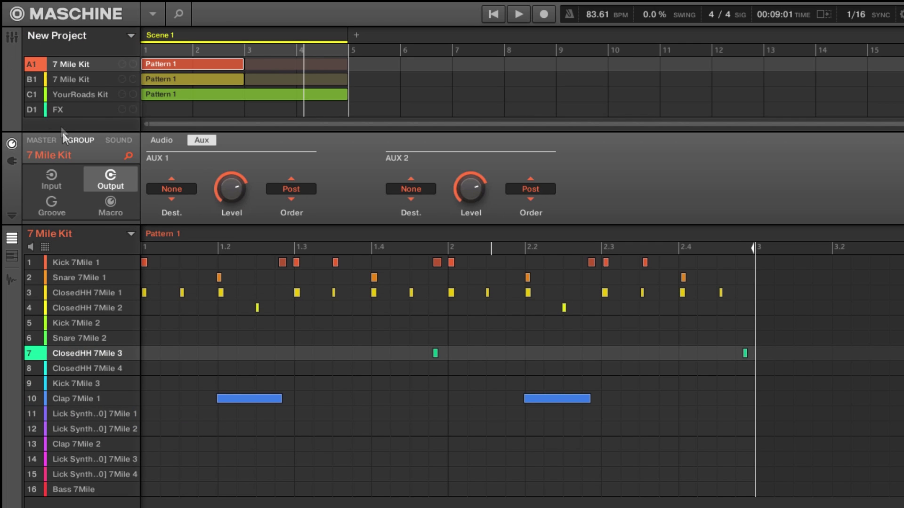
{"action": "left_click", "coordinate": [13, 161]}
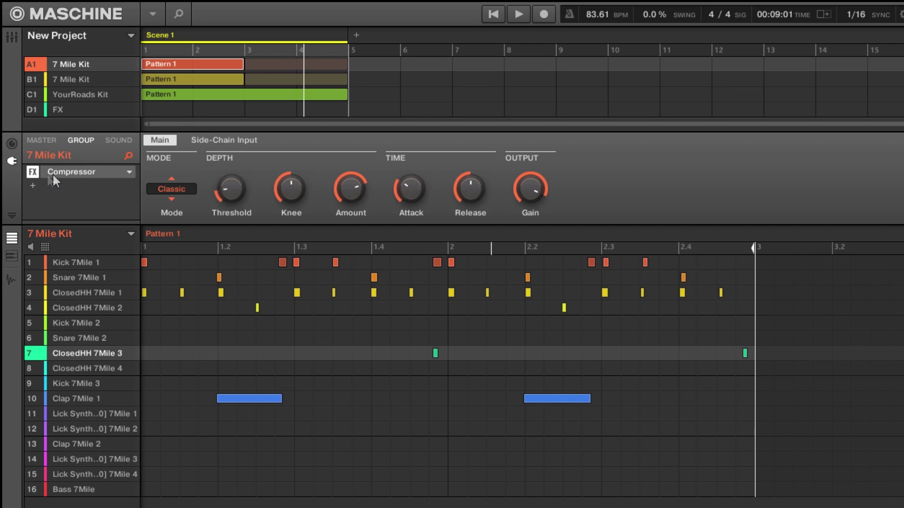
{"action": "left_click", "coordinate": [34, 173]}
{"action": "key", "text": "Delete"}
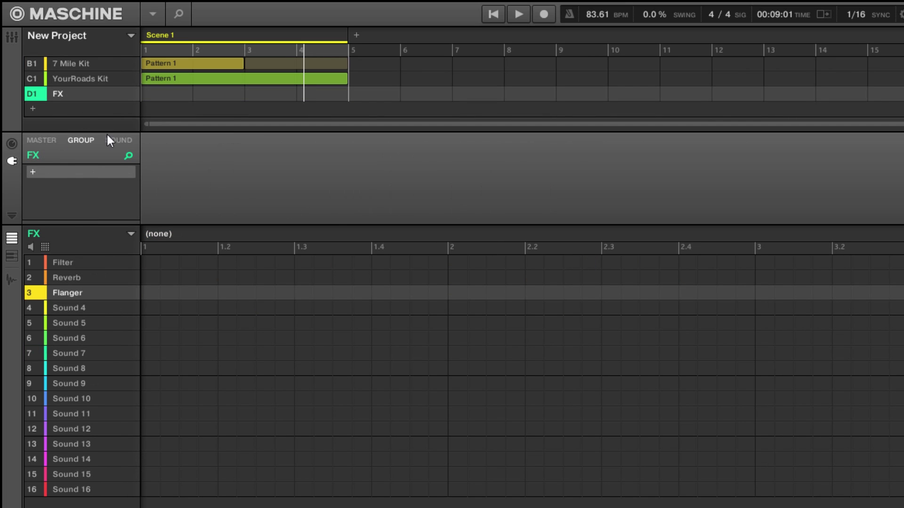
Look at the FX group's Flanger parameters, the mixer's group channels, and the output destinations available for the Filter channel.
{"action": "left_click", "coordinate": [119, 141]}
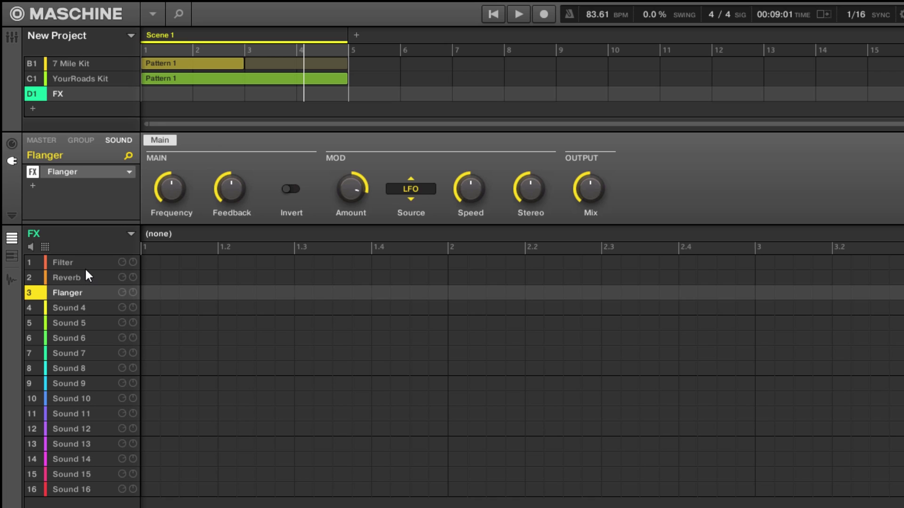
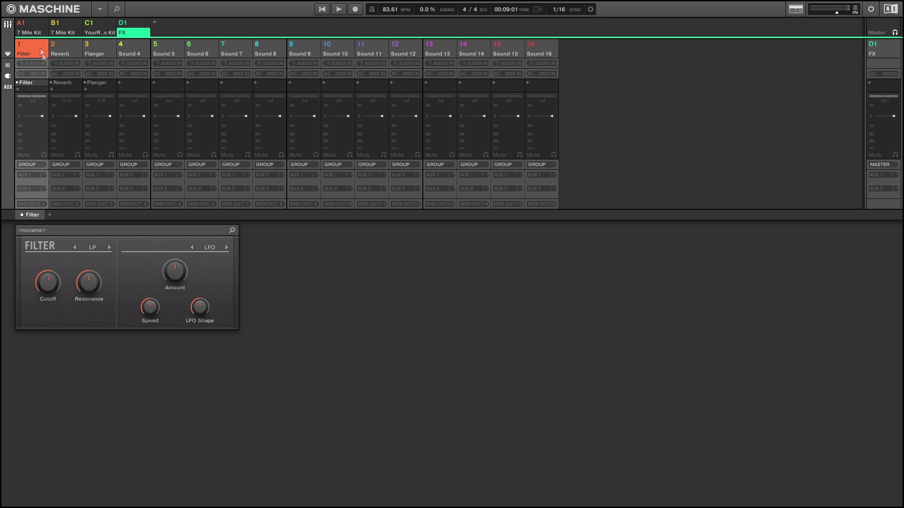
{"action": "left_click", "coordinate": [23, 26]}
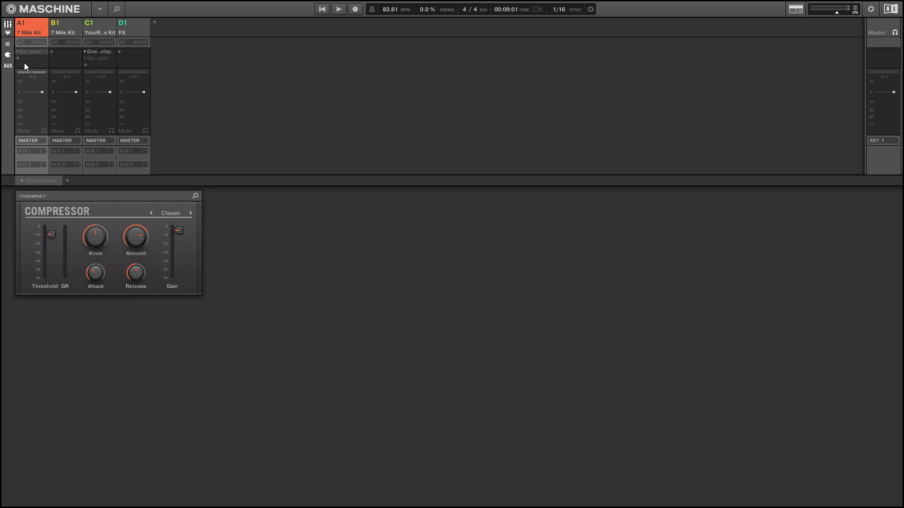
{"action": "left_click", "coordinate": [133, 31]}
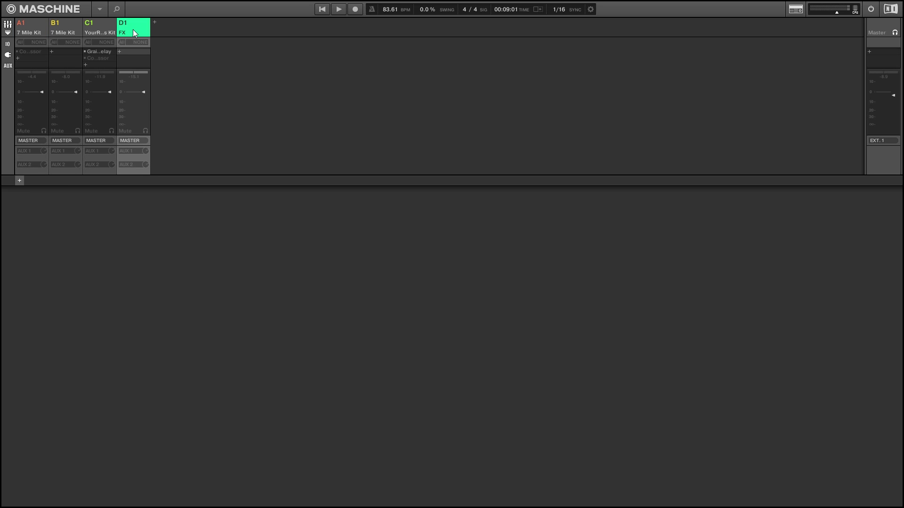
{"action": "left_click", "coordinate": [125, 26]}
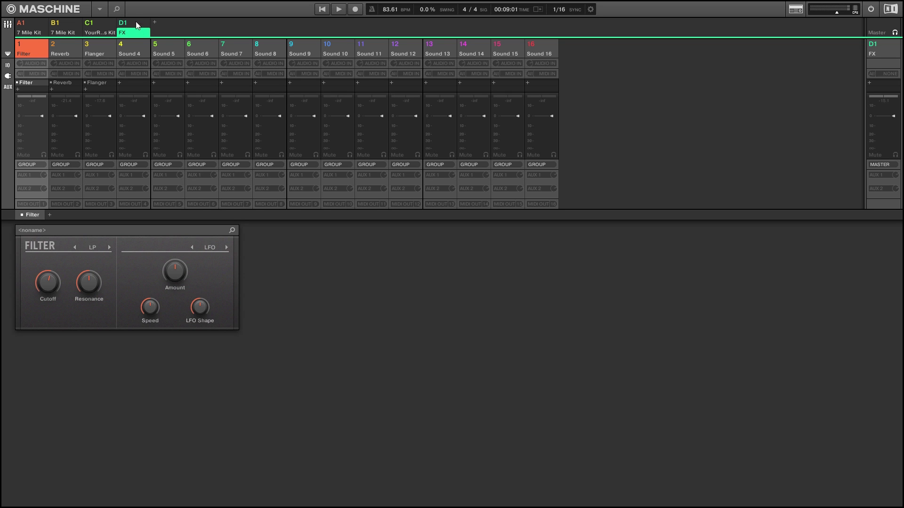
{"action": "left_click", "coordinate": [31, 165]}
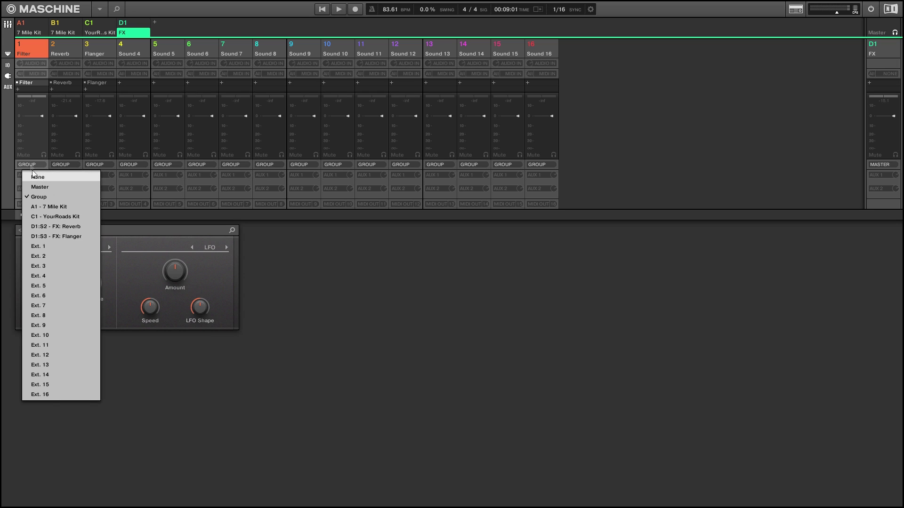
{"action": "left_click", "coordinate": [10, 157]}
Add Transient Master and Maximizer after Filter on the FX group's Filter channel, and compare the plug-in chain in the arrangement and the mixer.
{"action": "left_click", "coordinate": [18, 89]}
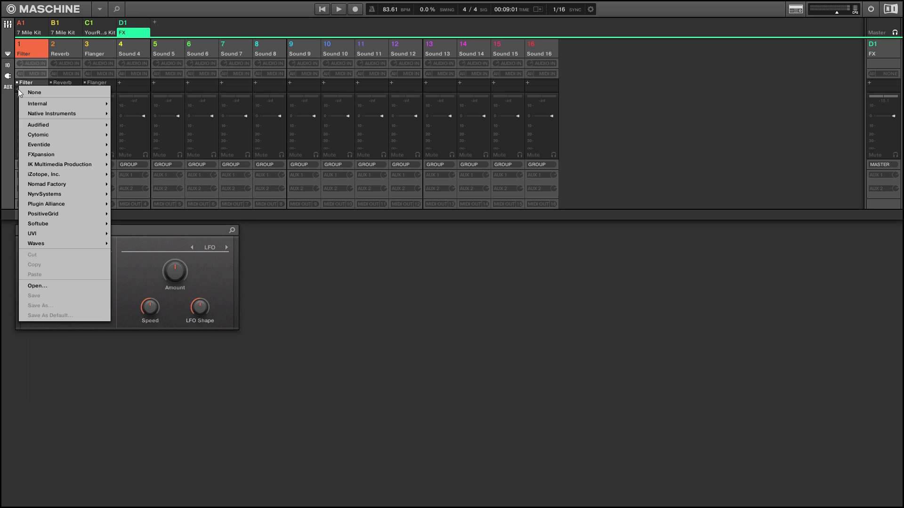
{"action": "mouse_move", "coordinate": [57, 105]}
{"action": "left_click", "coordinate": [145, 123]}
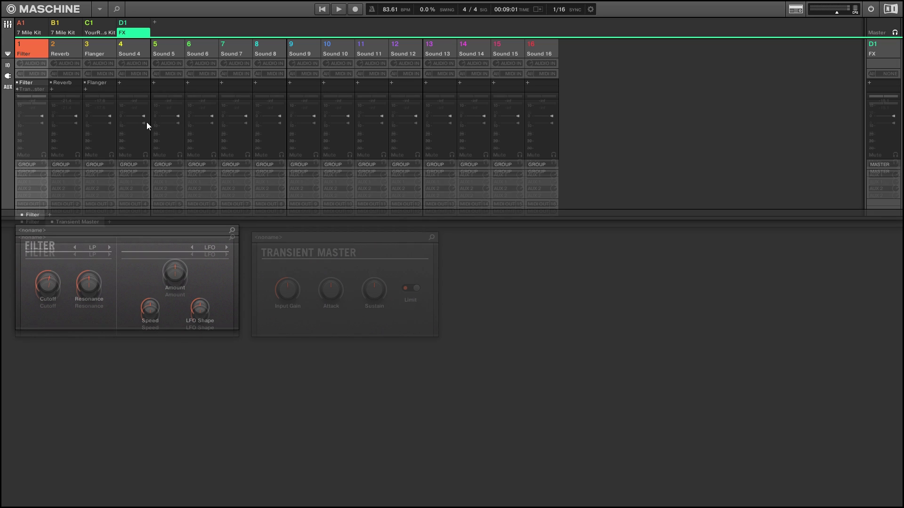
{"action": "left_click", "coordinate": [19, 95]}
{"action": "mouse_move", "coordinate": [61, 111]}
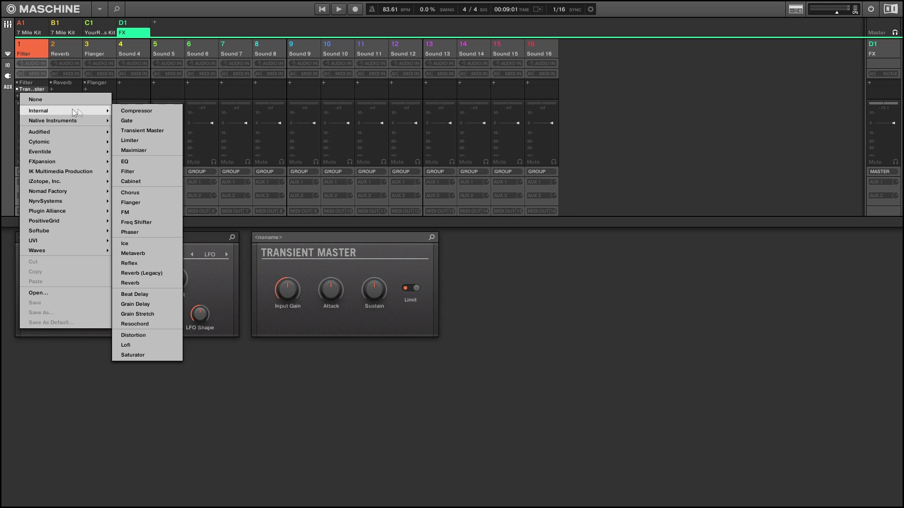
{"action": "left_click", "coordinate": [143, 150]}
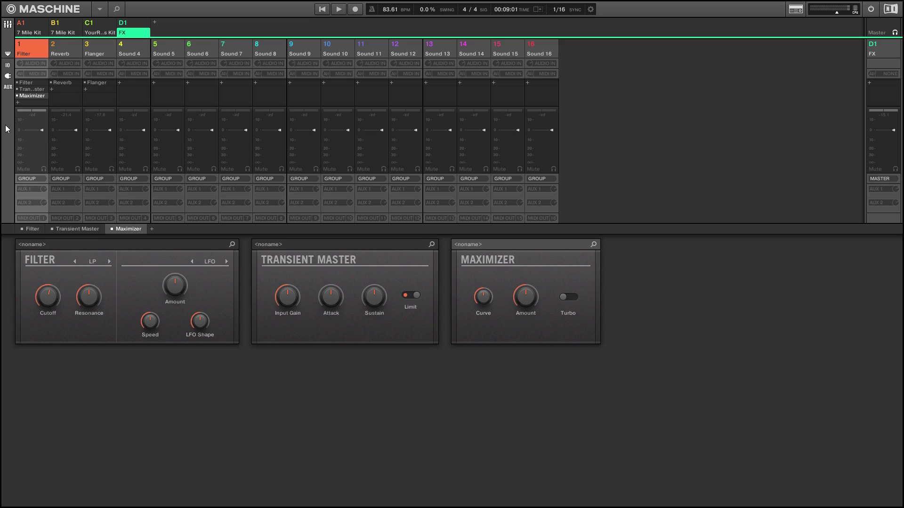
{"action": "left_click", "coordinate": [7, 25]}
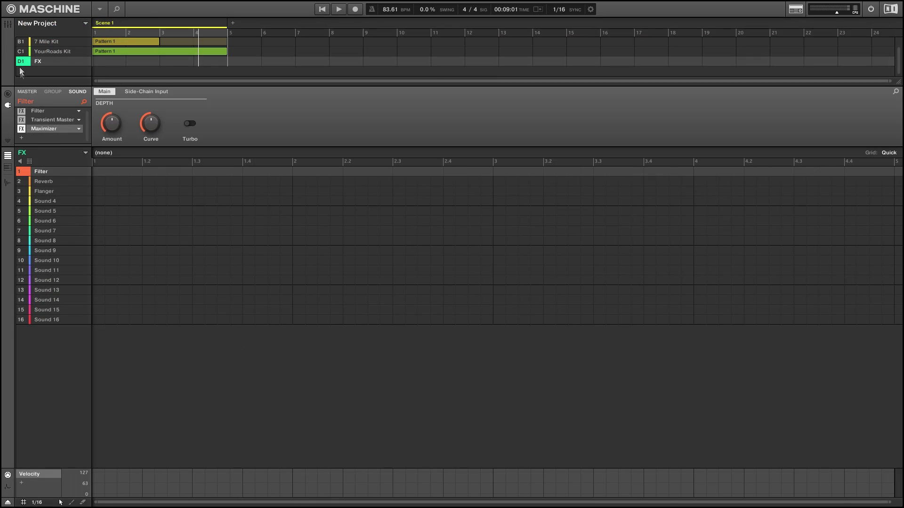
{"action": "left_click", "coordinate": [7, 25]}
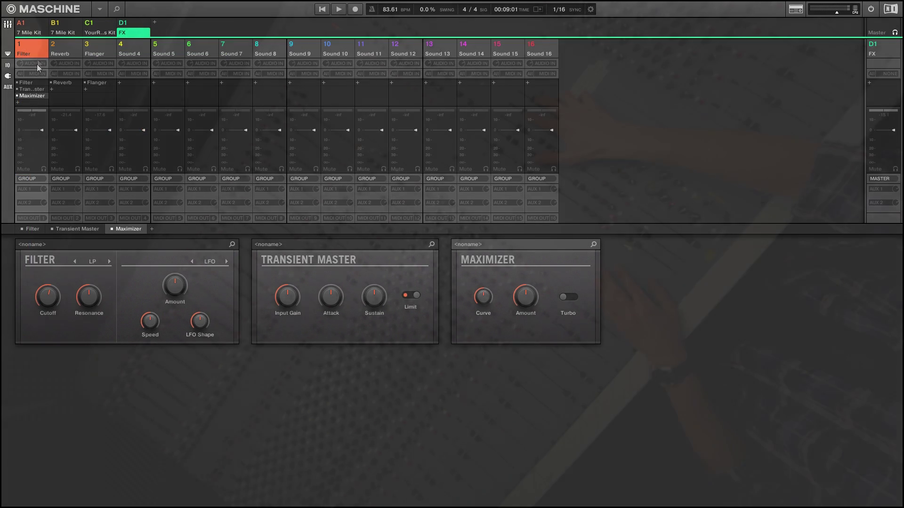